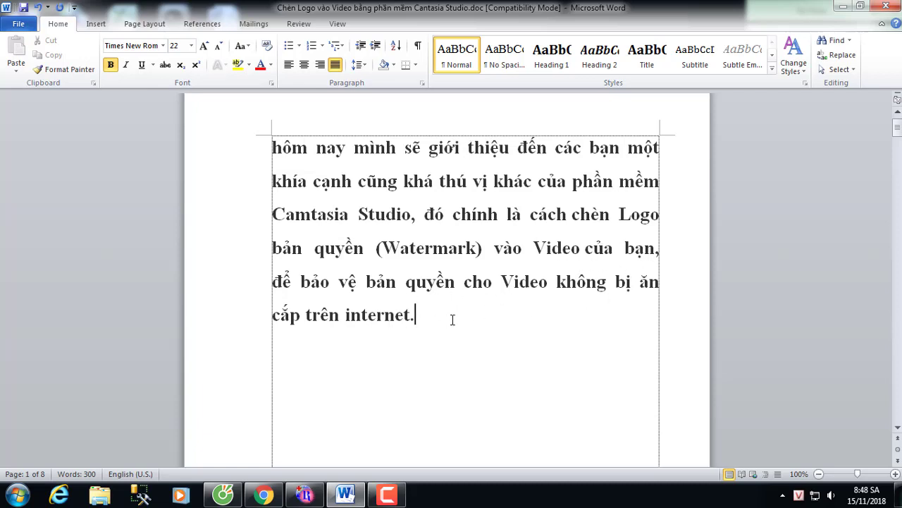
# Read the start of step 1 in the Word guide and launch Camtasia 2018 from the desktop
pyautogui.scroll(-10, 452, 319)
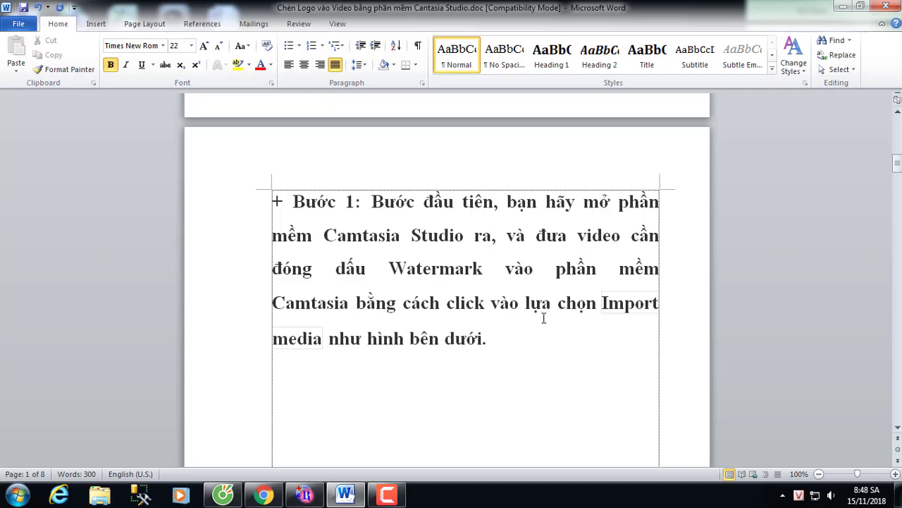
pyautogui.moveTo(371, 201); pyautogui.dragTo(501, 239)
pyautogui.press('super+d')
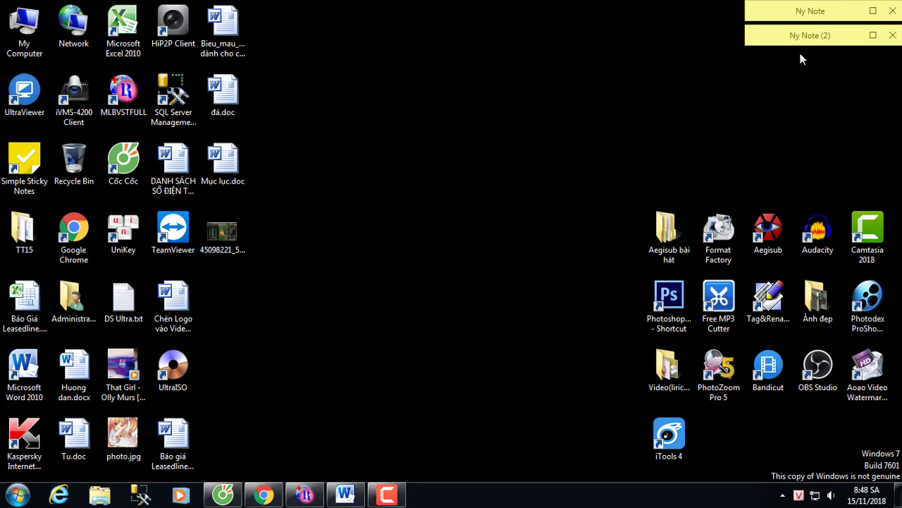
pyautogui.click(867, 232)
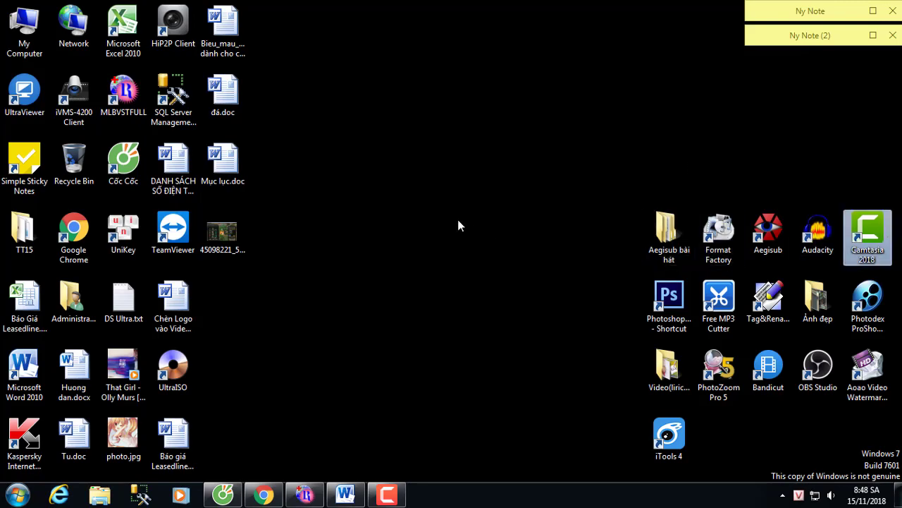
pyautogui.rightClick(364, 225)
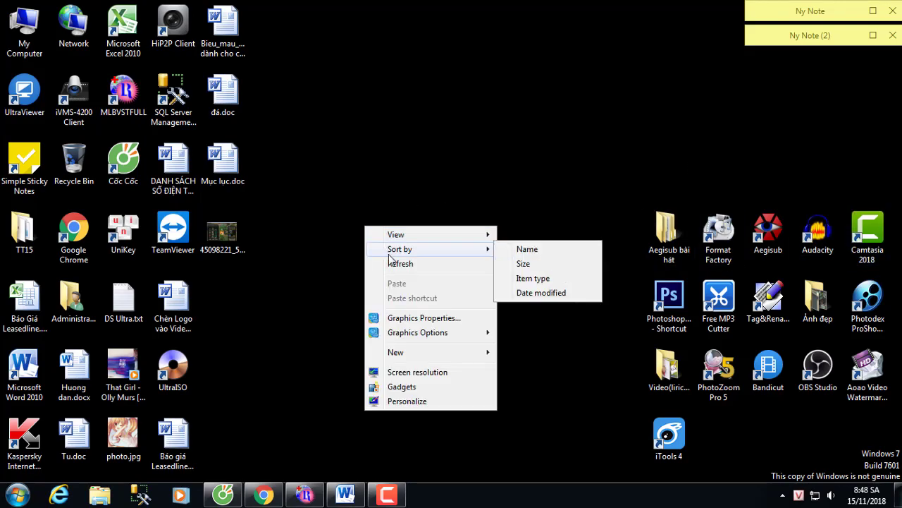
pyautogui.click(388, 261)
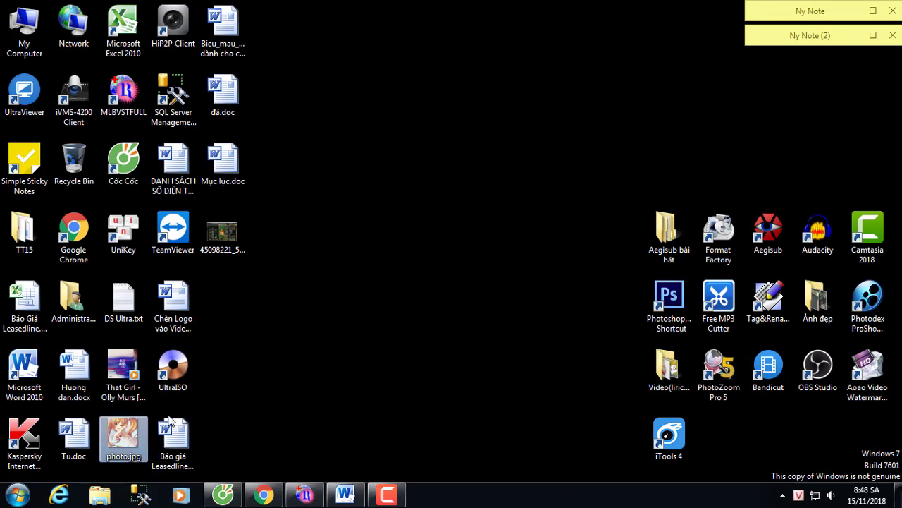
pyautogui.rightClick(386, 208)
pyautogui.press('v')
pyautogui.press('d')
pyautogui.rightClick(346, 164)
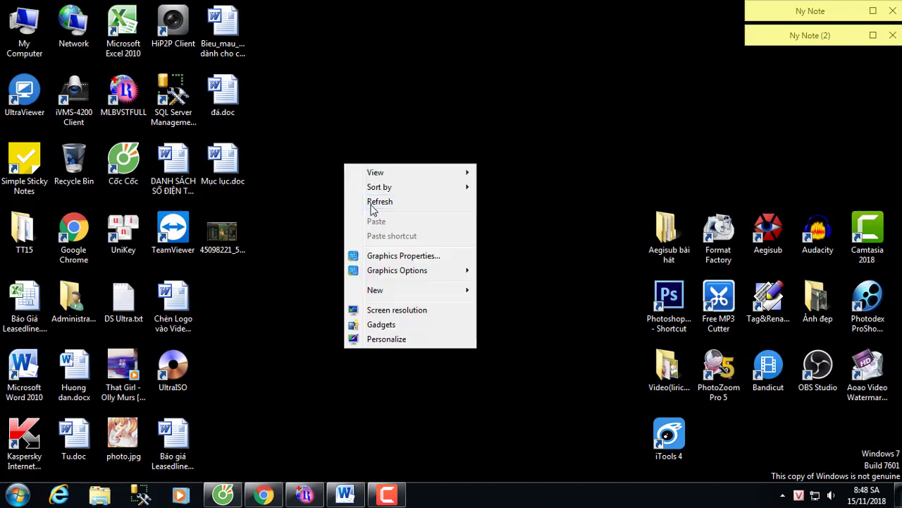
pyautogui.rightClick(356, 179)
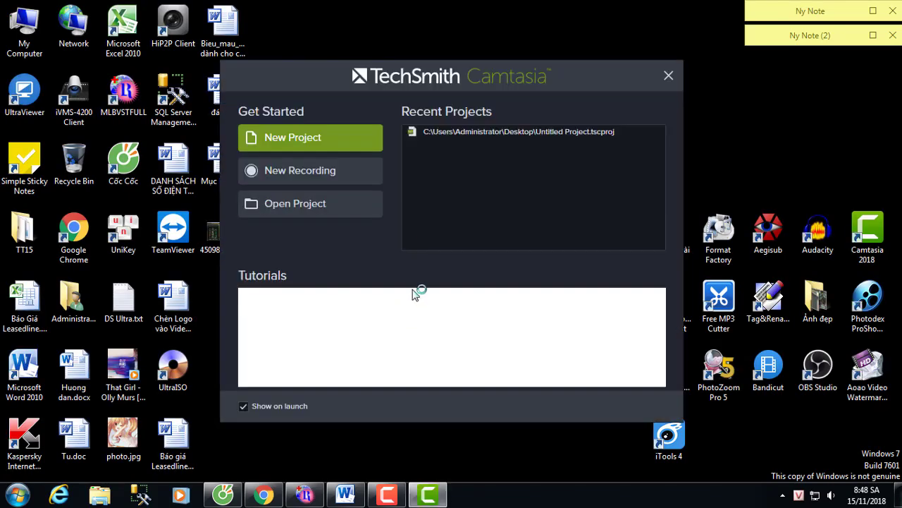
# Start a new Camtasia project and dismiss the upgrade notice
pyautogui.click(305, 133)
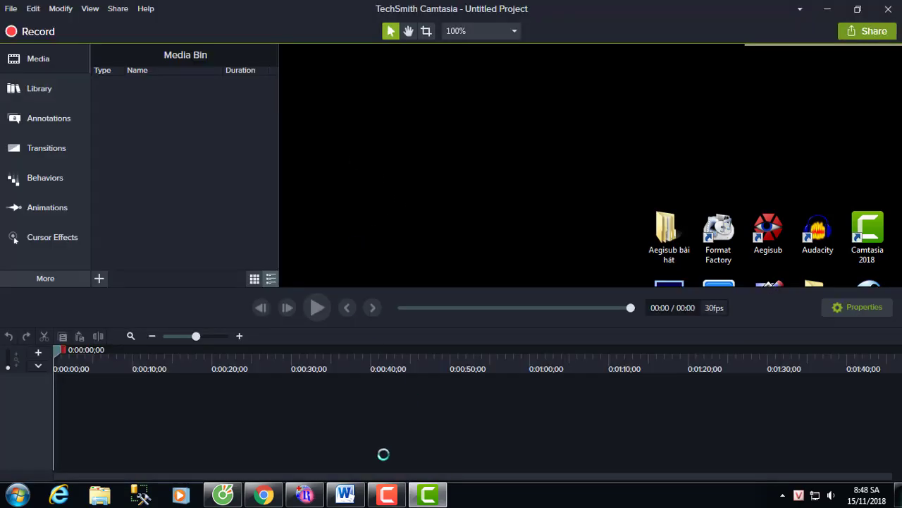
pyautogui.click(345, 494)
pyautogui.hotkey('alt', 'Tab')
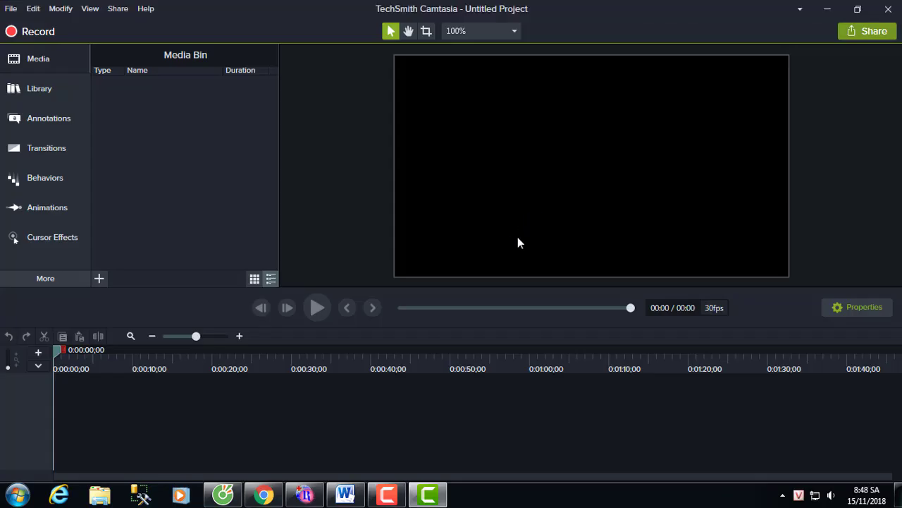
pyautogui.click(591, 334)
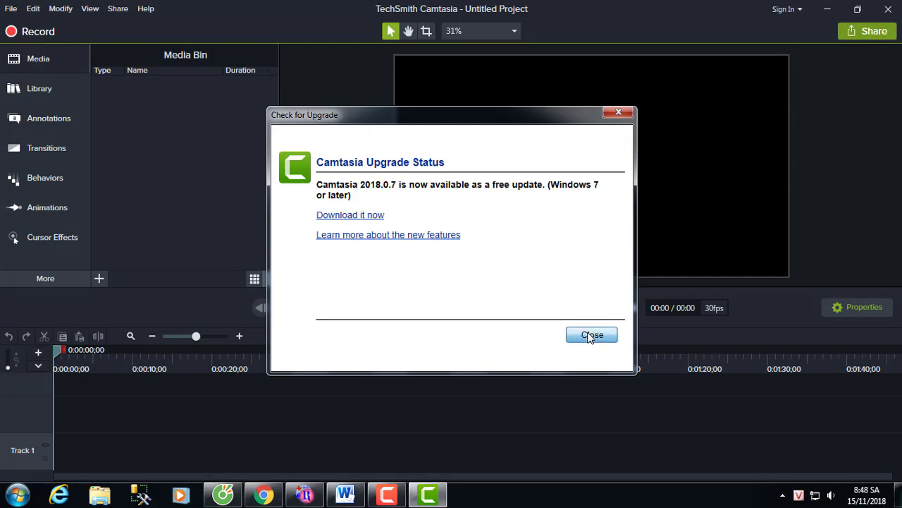
# Consult the import instructions in the Word guide and import Proud Of You.avi from the desktop folder Video(lirics+kara) into the Camtasia media bin
pyautogui.click(344, 494)
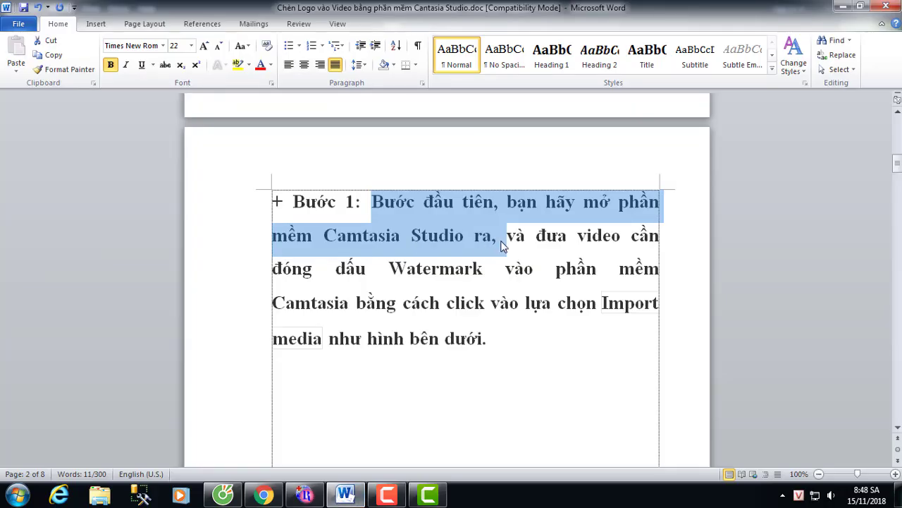
pyautogui.moveTo(534, 234); pyautogui.dragTo(497, 403)
pyautogui.click(487, 345)
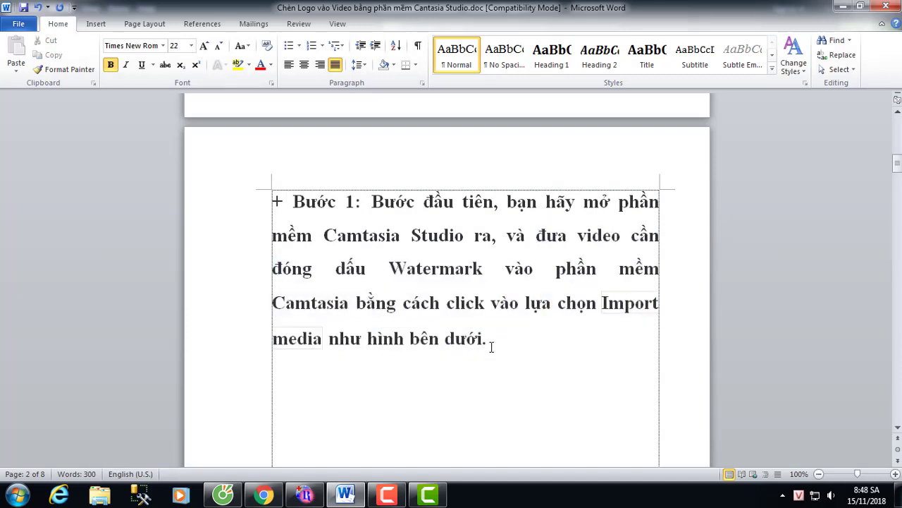
pyautogui.click(428, 497)
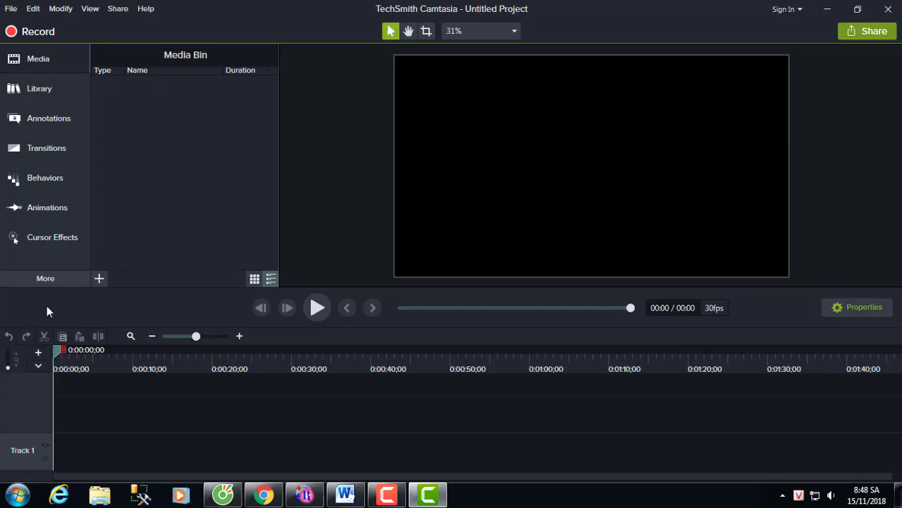
pyautogui.click(102, 278)
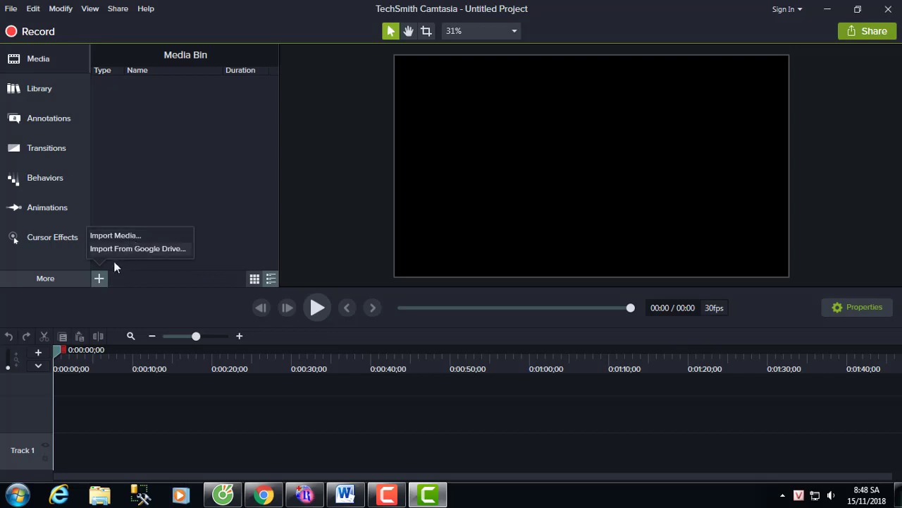
pyautogui.click(129, 236)
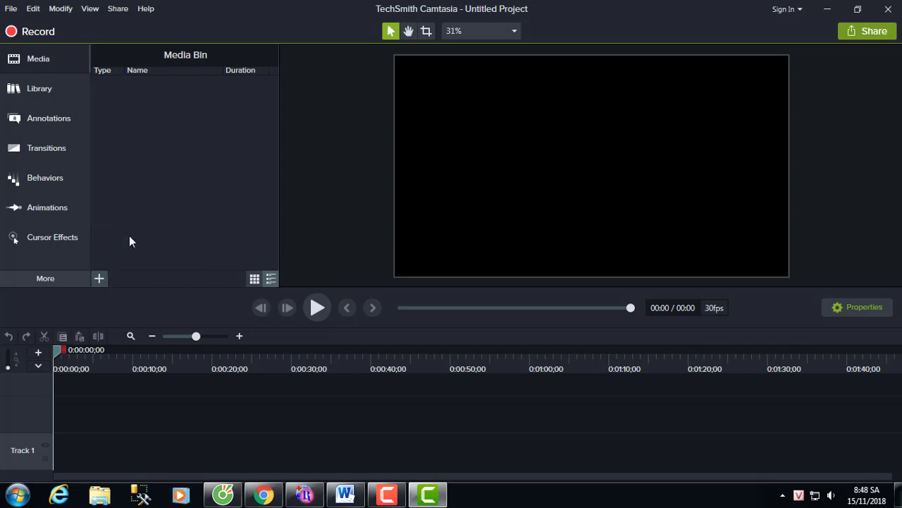
pyautogui.moveTo(436, 148); pyautogui.dragTo(421, 202)
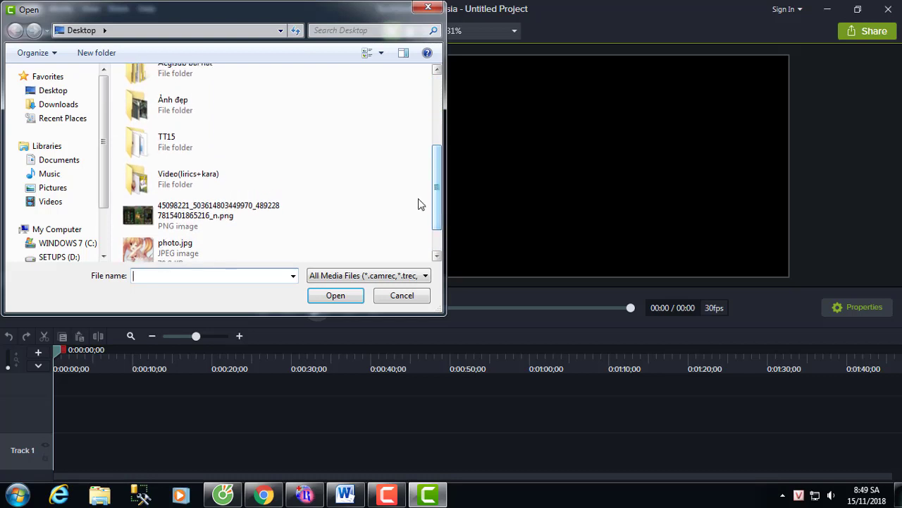
pyautogui.doubleClick(176, 181)
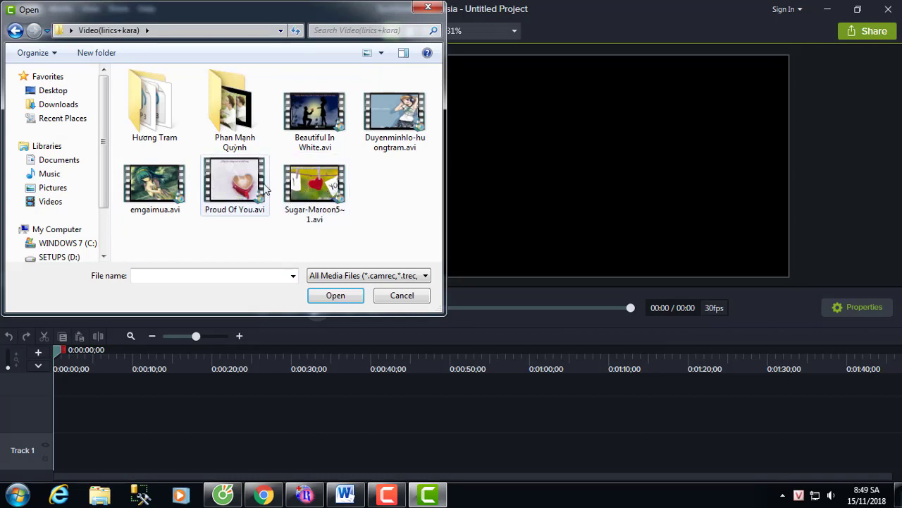
pyautogui.click(247, 188)
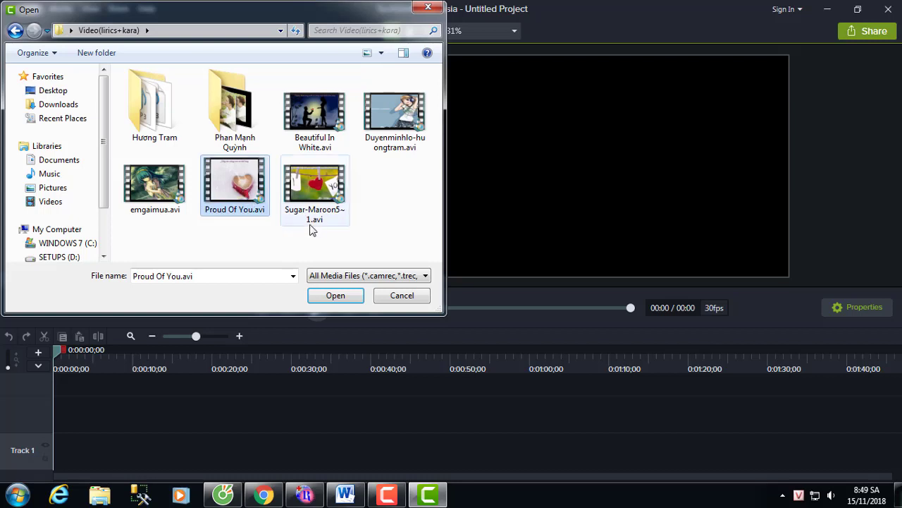
pyautogui.click(337, 298)
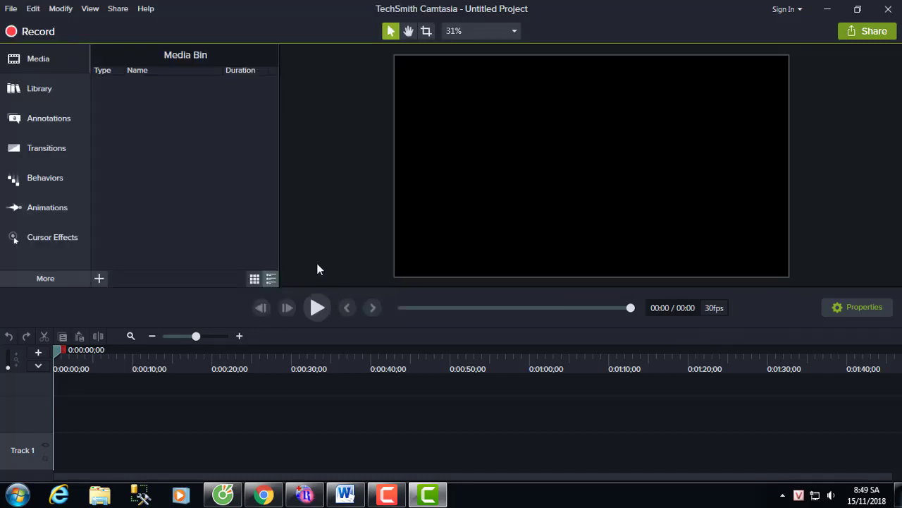
# Check the Word guide's next instruction and place Proud Of You.avi at the start of Track 1 in Camtasia
pyautogui.click(360, 495)
pyautogui.scroll(-10, 522, 338)
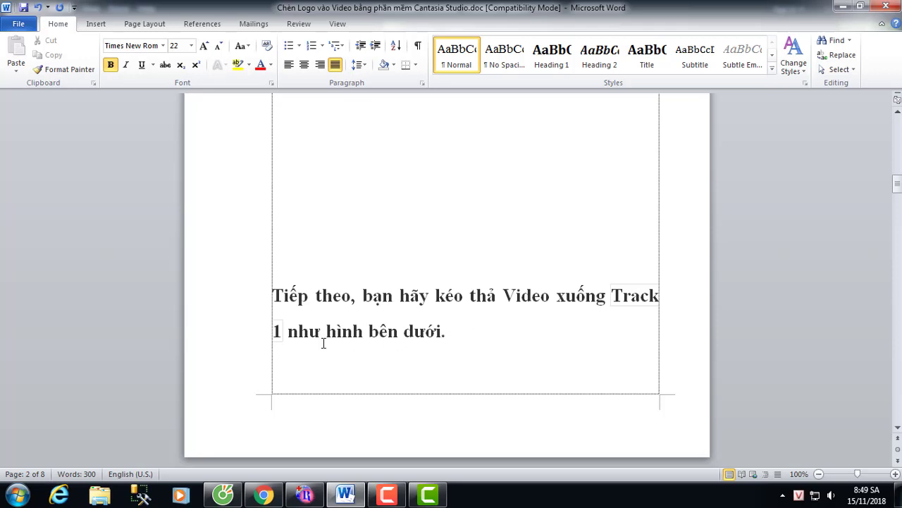
pyautogui.click(428, 494)
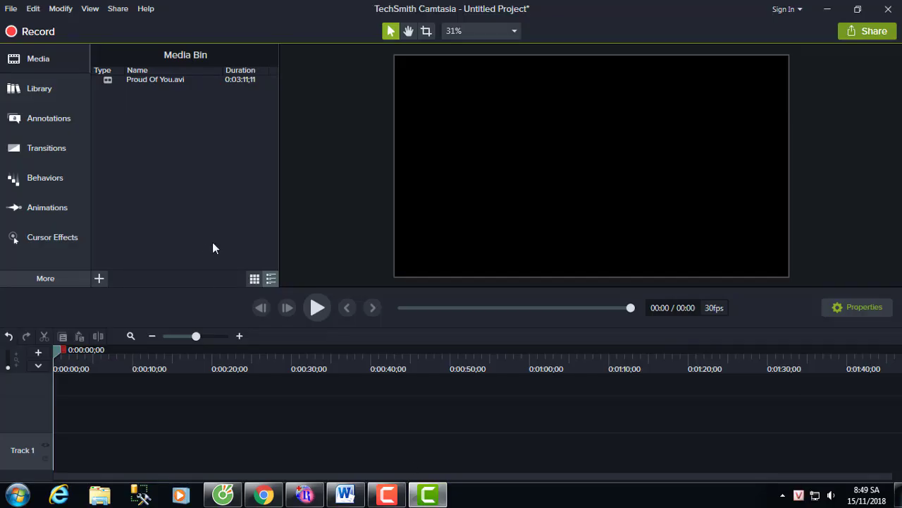
pyautogui.click(158, 80)
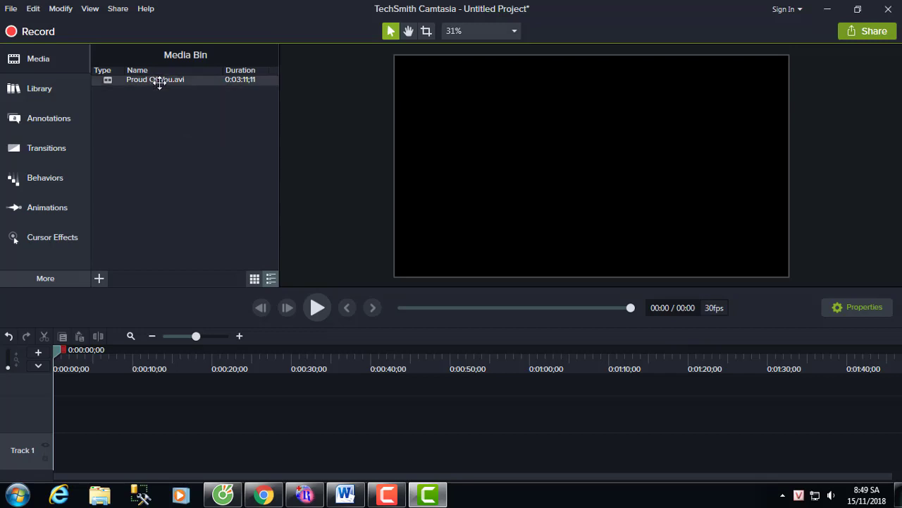
pyautogui.moveTo(159, 81)
pyautogui.mouseDown()
pyautogui.moveTo(144, 455)
pyautogui.moveTo(46, 445)
pyautogui.moveTo(78, 451)
pyautogui.mouseUp()
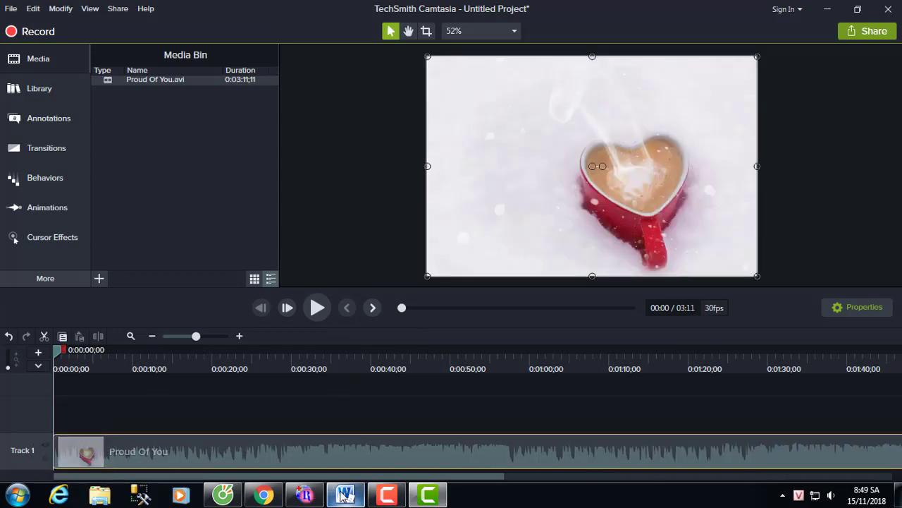
# Read step 2 of the Word guide and view the logo image photo.jpg from the desktop
pyautogui.click(345, 494)
pyautogui.scroll(-10, 459, 335)
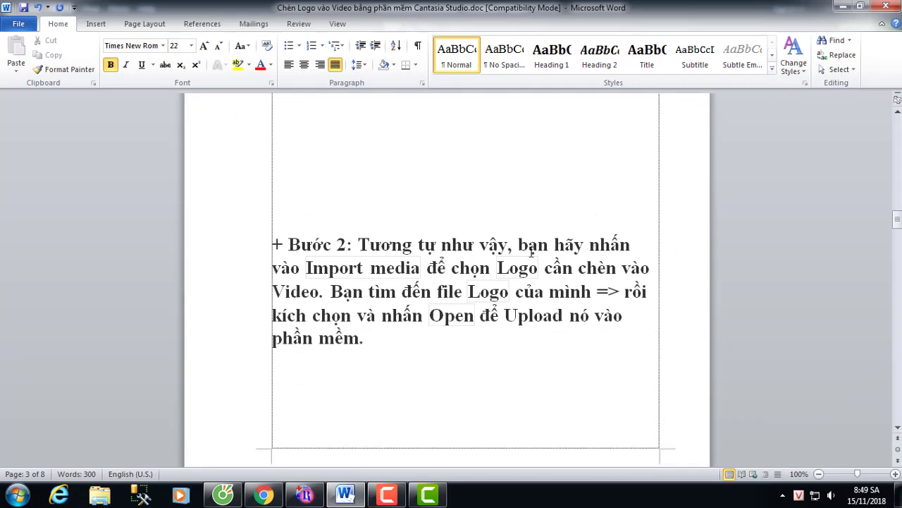
pyautogui.click(844, 6)
pyautogui.click(839, 10)
pyautogui.click(127, 459)
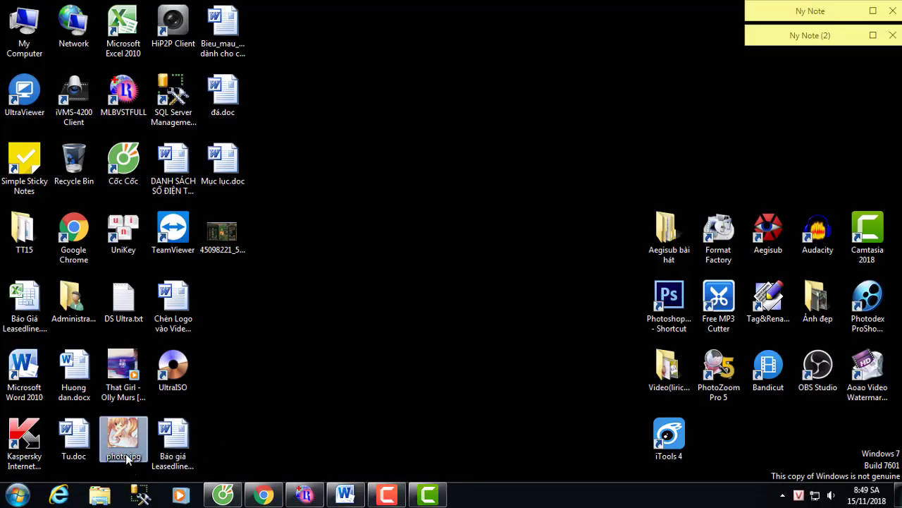
pyautogui.doubleClick(127, 458)
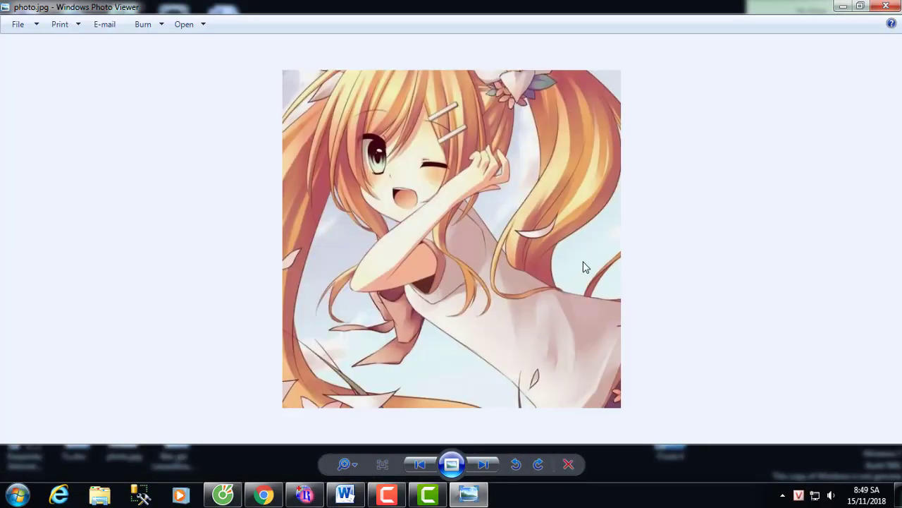
pyautogui.click(887, 7)
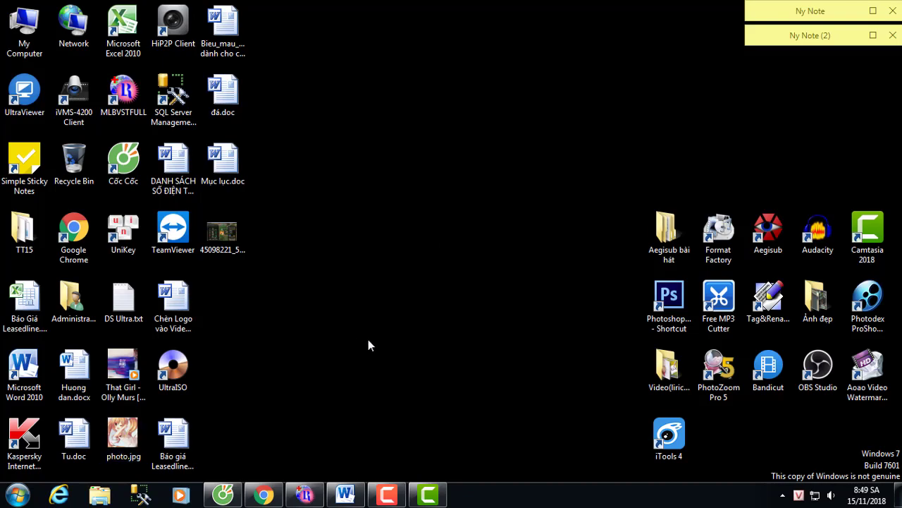
# Switch to Camtasia and import photo.jpg from the Desktop folder into the media bin
pyautogui.click(427, 495)
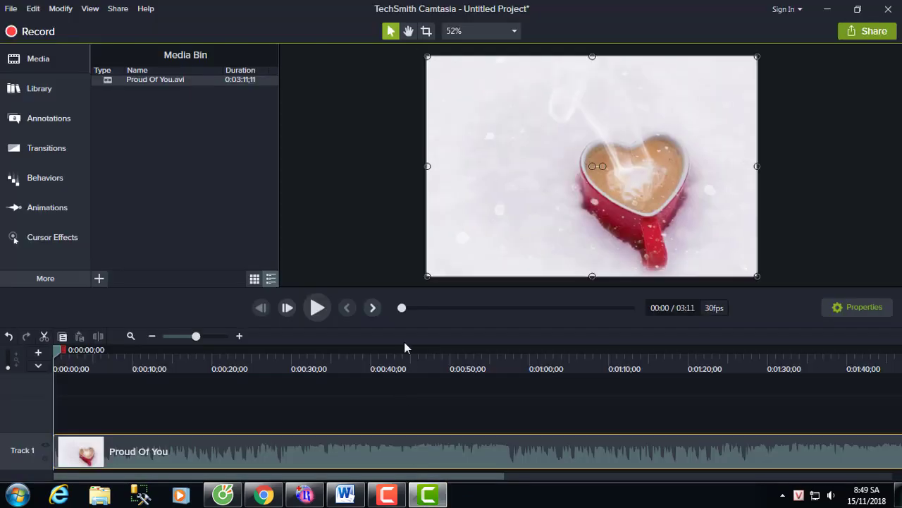
pyautogui.click(100, 279)
pyautogui.click(123, 233)
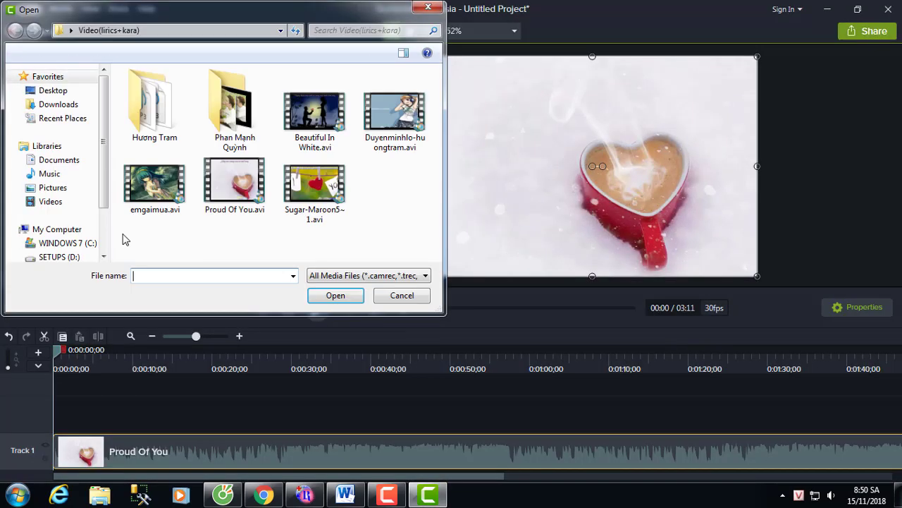
pyautogui.click(53, 90)
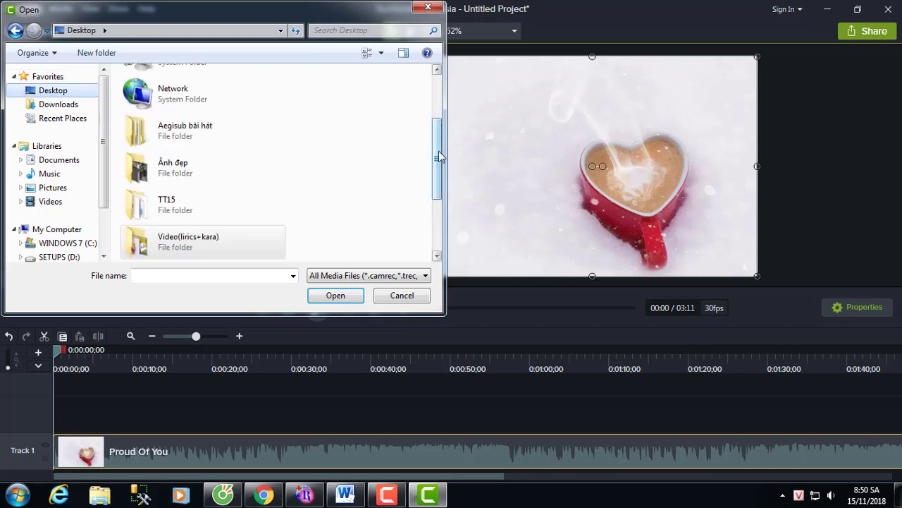
pyautogui.moveTo(438, 157); pyautogui.dragTo(439, 199)
pyautogui.click(184, 204)
pyautogui.click(336, 297)
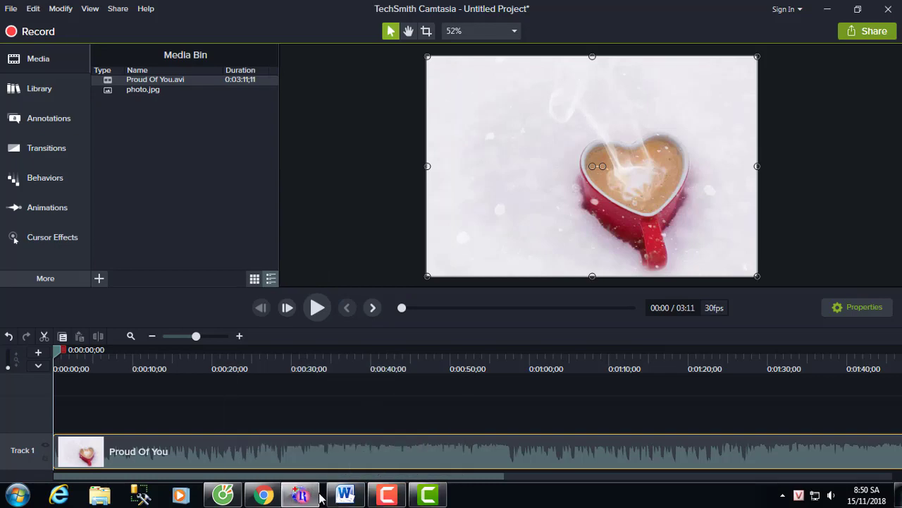
# Read the Word guide's instruction on placing the logo and add photo.jpg at the start of Track 2, above the video, in Camtasia
pyautogui.click(345, 495)
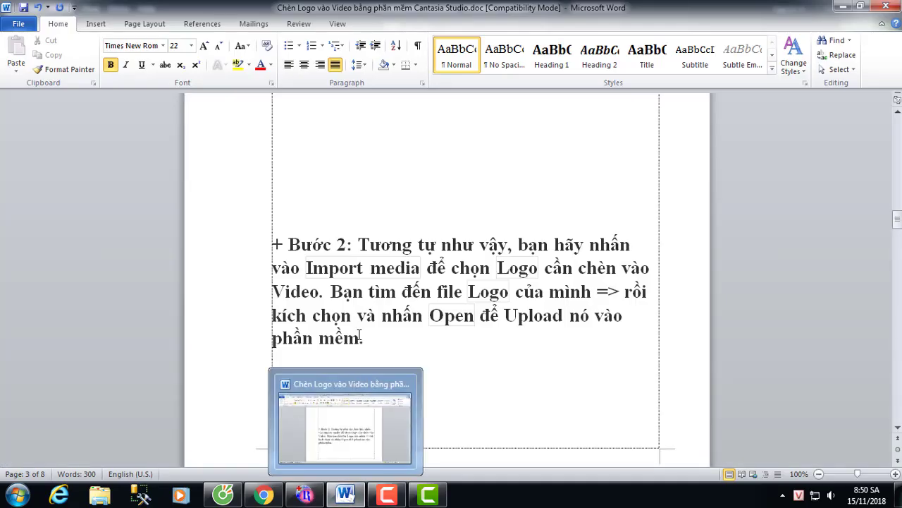
pyautogui.click(446, 341)
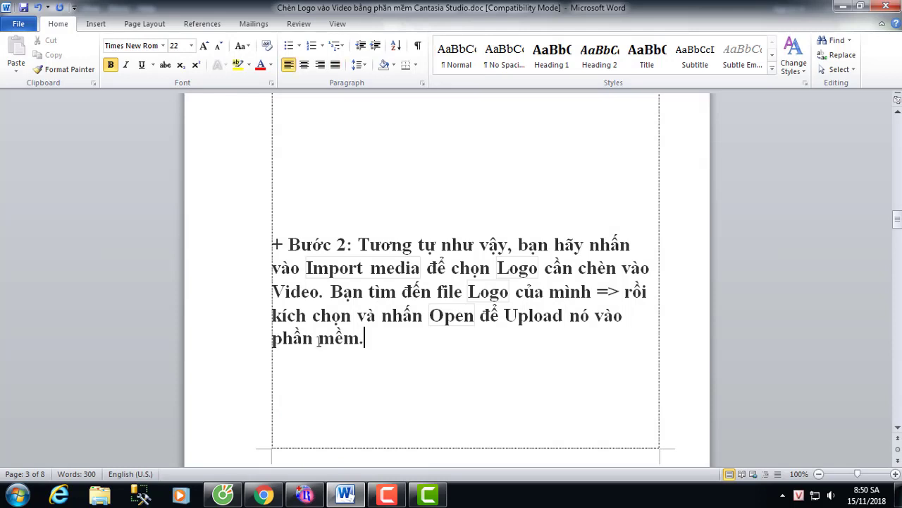
pyautogui.scroll(-10, 402, 341)
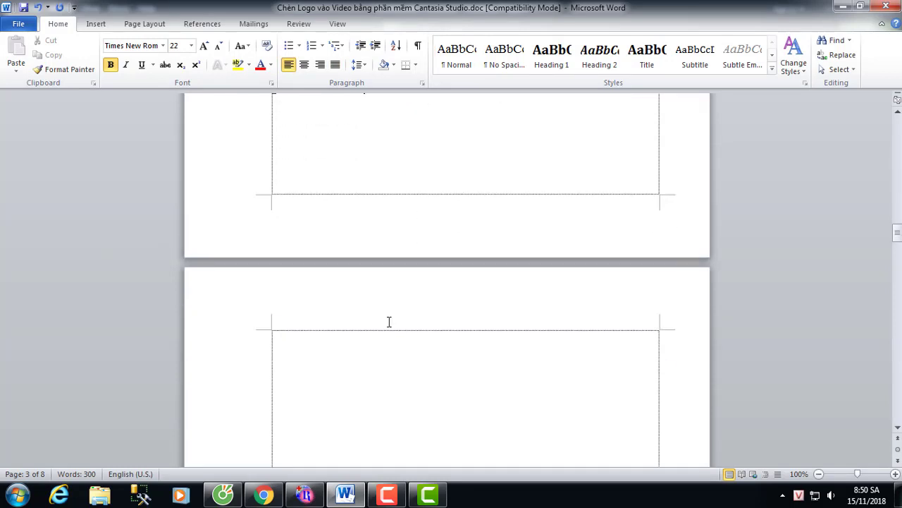
pyautogui.scroll(-1, 493, 305)
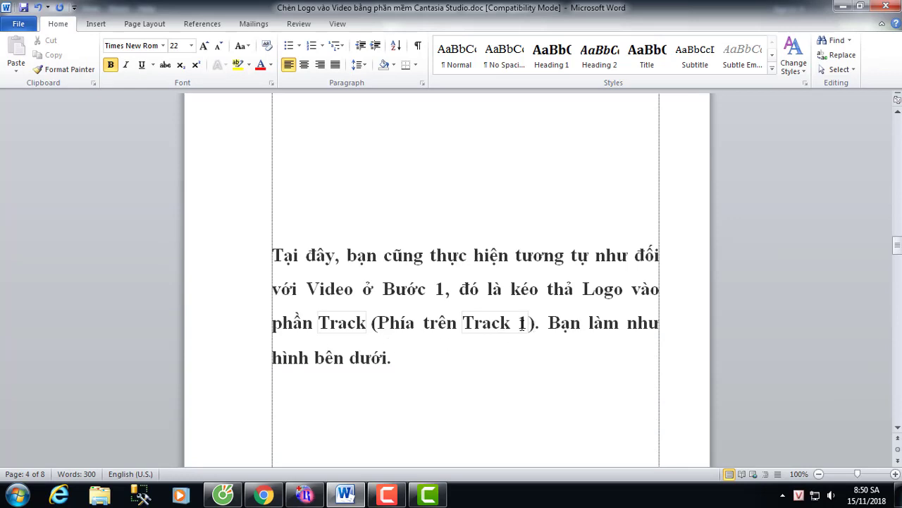
pyautogui.moveTo(522, 322); pyautogui.dragTo(295, 285)
pyautogui.click(427, 360)
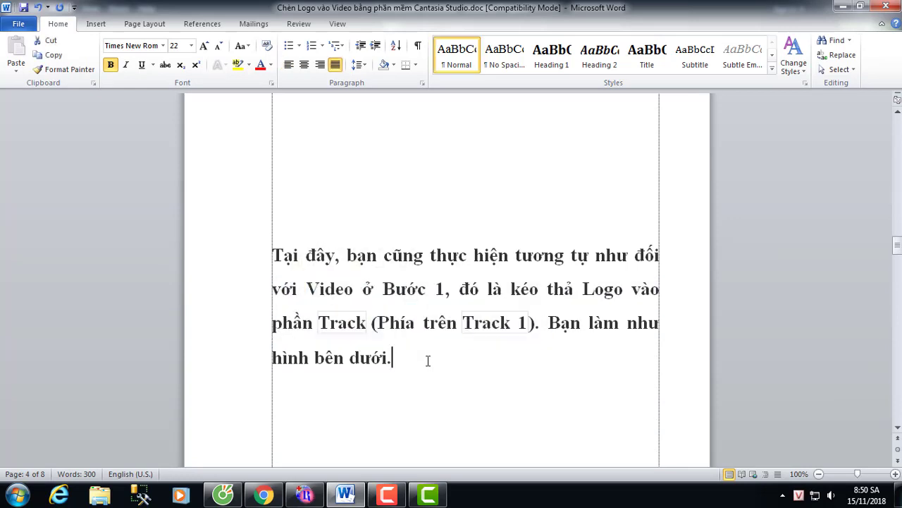
pyautogui.click(428, 494)
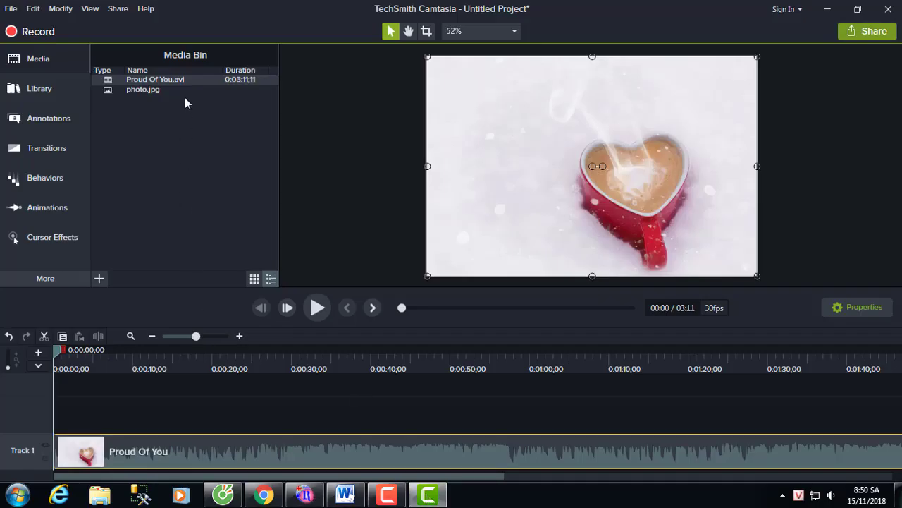
pyautogui.moveTo(187, 94); pyautogui.dragTo(52, 410)
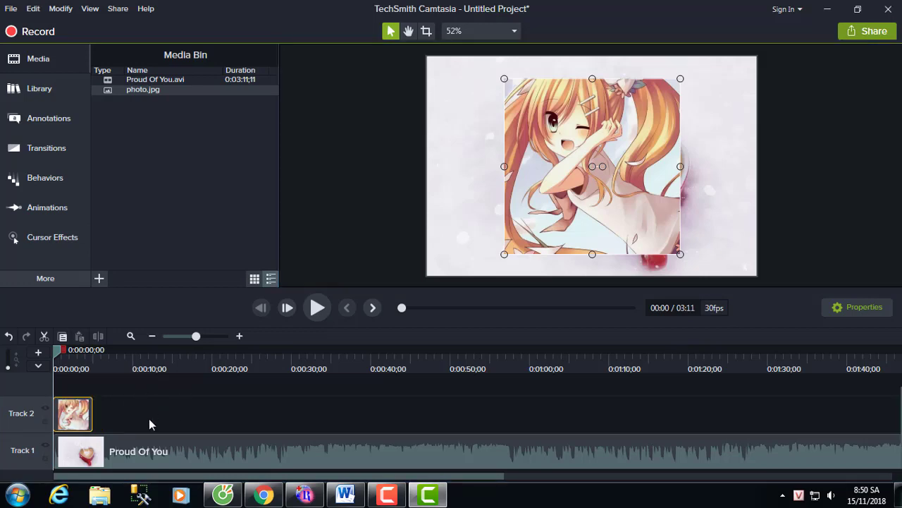
# Read step 3 of the Word guide about how long the logo should be displayed over the video
pyautogui.click(345, 495)
pyautogui.scroll(-5, 484, 337)
pyautogui.scroll(-5, 483, 337)
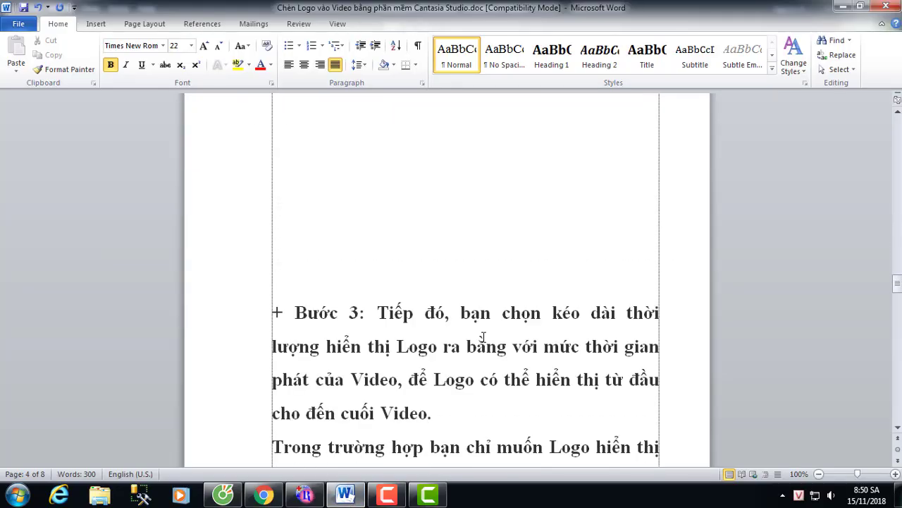
pyautogui.scroll(-1, 463, 342)
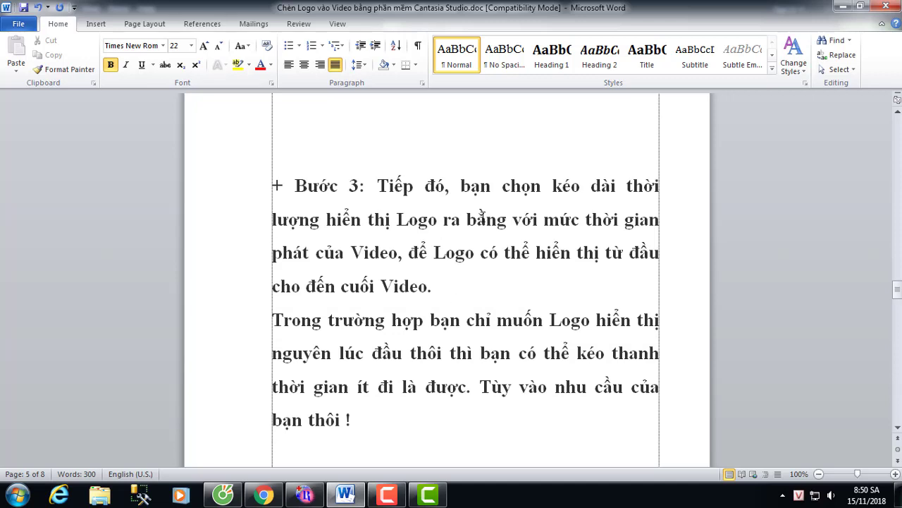
pyautogui.moveTo(377, 186); pyautogui.dragTo(596, 289)
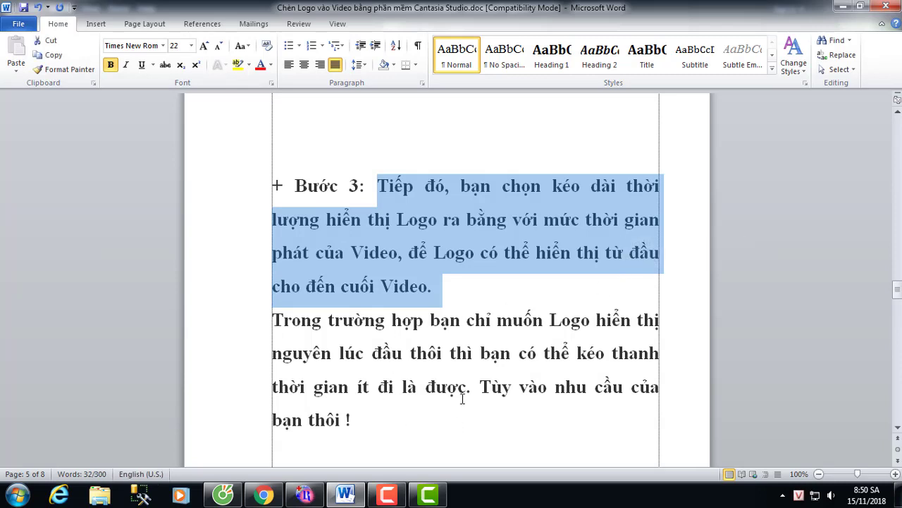
pyautogui.click(543, 326)
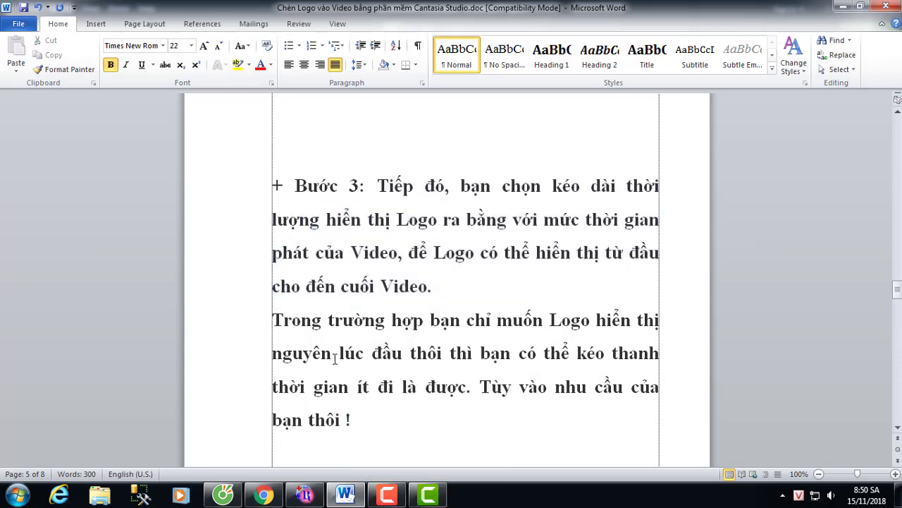
pyautogui.moveTo(337, 355); pyautogui.dragTo(442, 352)
pyautogui.moveTo(520, 353); pyautogui.dragTo(600, 346)
pyautogui.moveTo(378, 387); pyautogui.dragTo(472, 387)
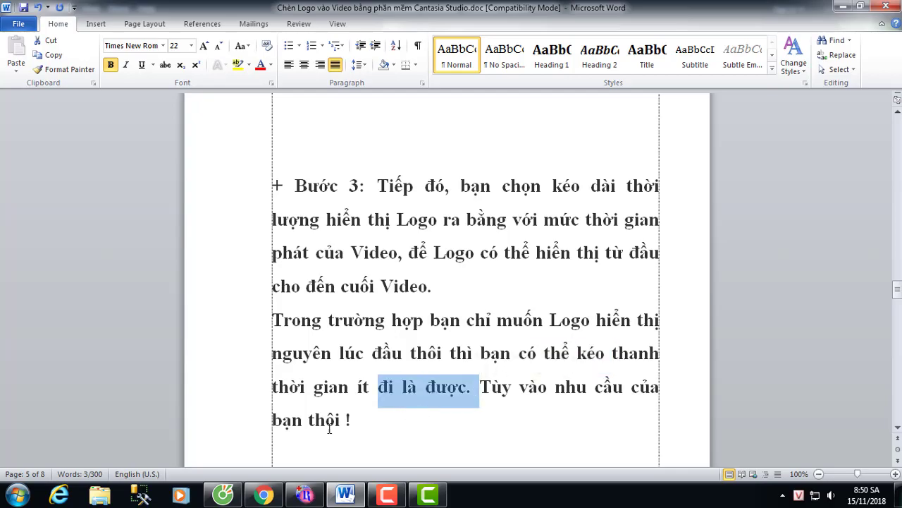
pyautogui.click(327, 421)
# Switch to Camtasia and extend the photo clip on Track 2 to end together with the Proud Of You video
pyautogui.click(428, 494)
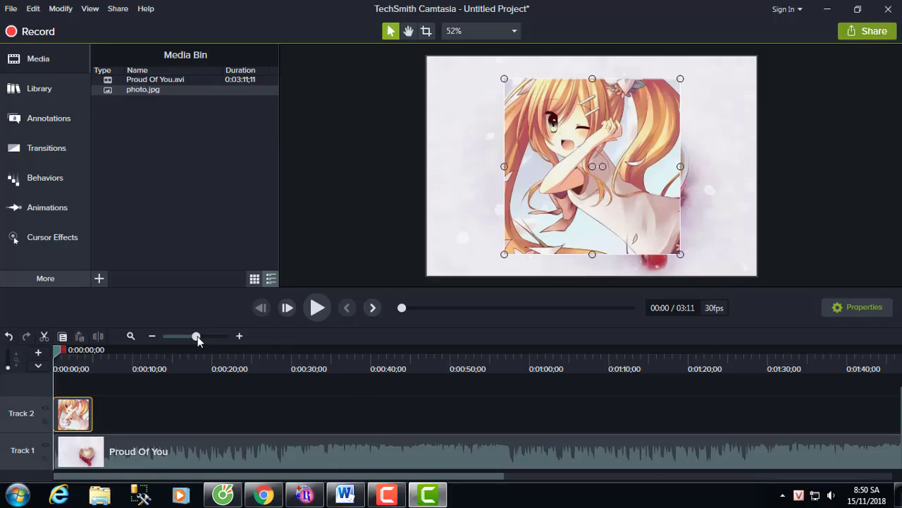
pyautogui.moveTo(196, 336); pyautogui.dragTo(190, 336)
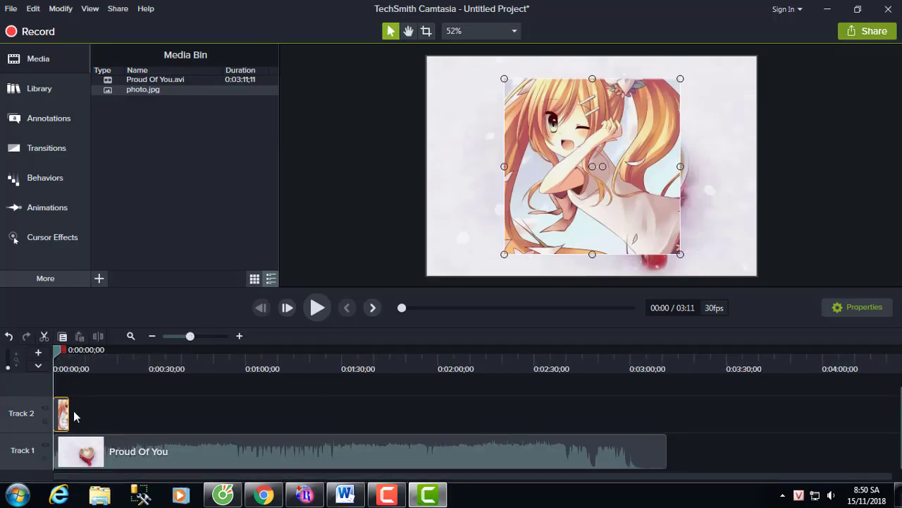
pyautogui.moveTo(68, 410); pyautogui.dragTo(663, 412)
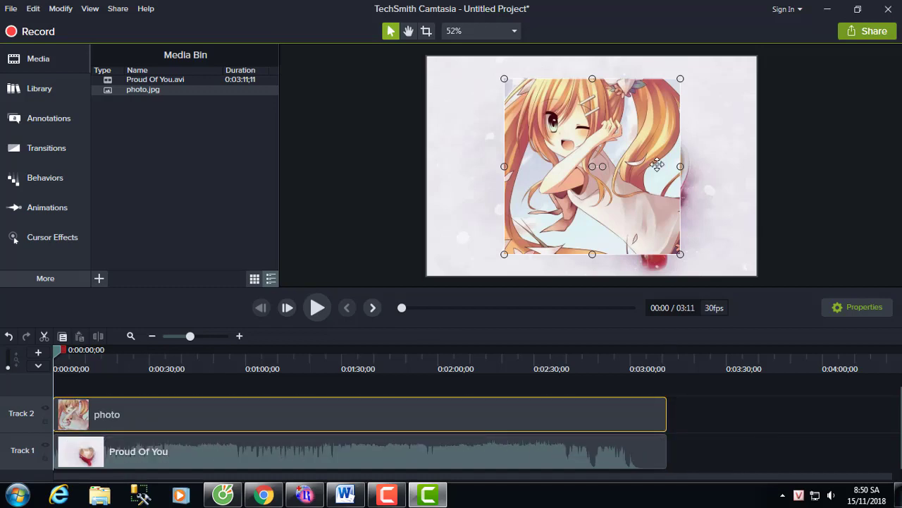
# Read step 4 of the Word guide, then shrink the photo in Camtasia to a small logo in the video's upper-left corner
pyautogui.click(343, 498)
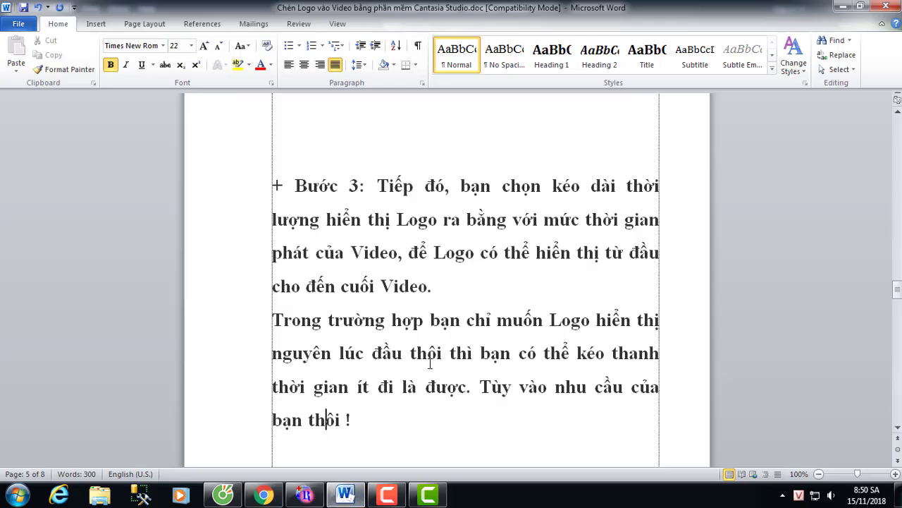
pyautogui.scroll(-8, 519, 387)
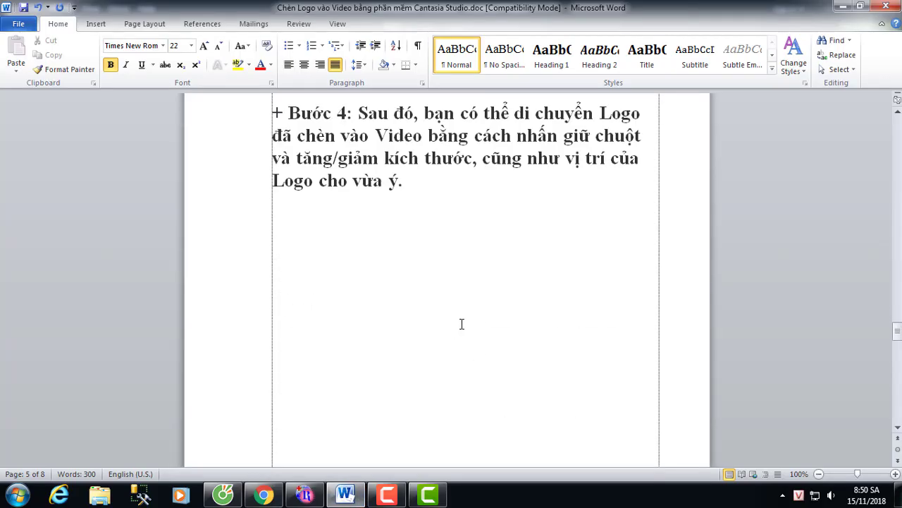
pyautogui.click(337, 203)
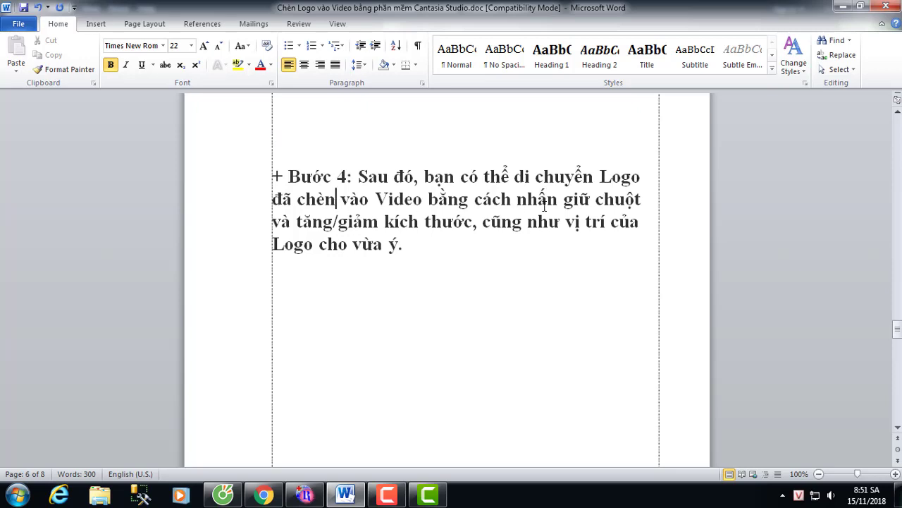
pyautogui.press('End')
pyautogui.click(428, 502)
pyautogui.moveTo(612, 145); pyautogui.dragTo(557, 143)
pyautogui.moveTo(624, 73); pyautogui.dragTo(456, 65)
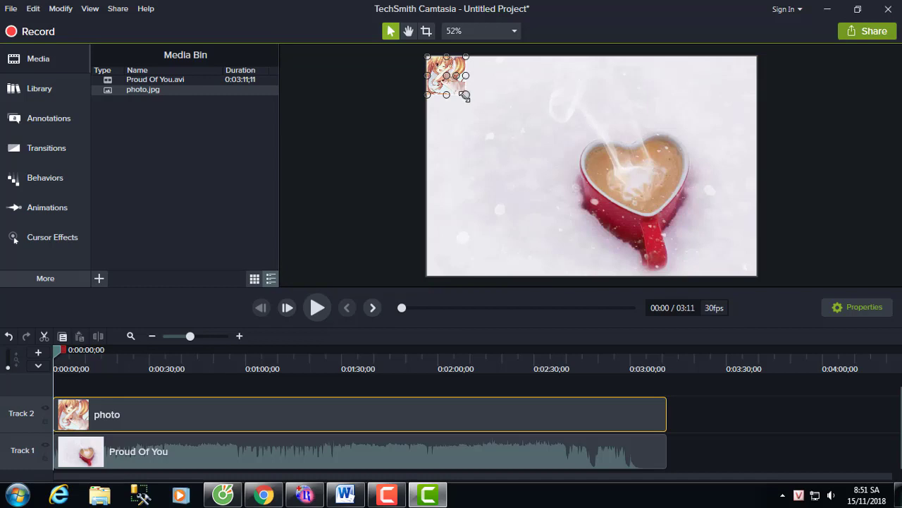
pyautogui.moveTo(466, 96); pyautogui.dragTo(459, 89)
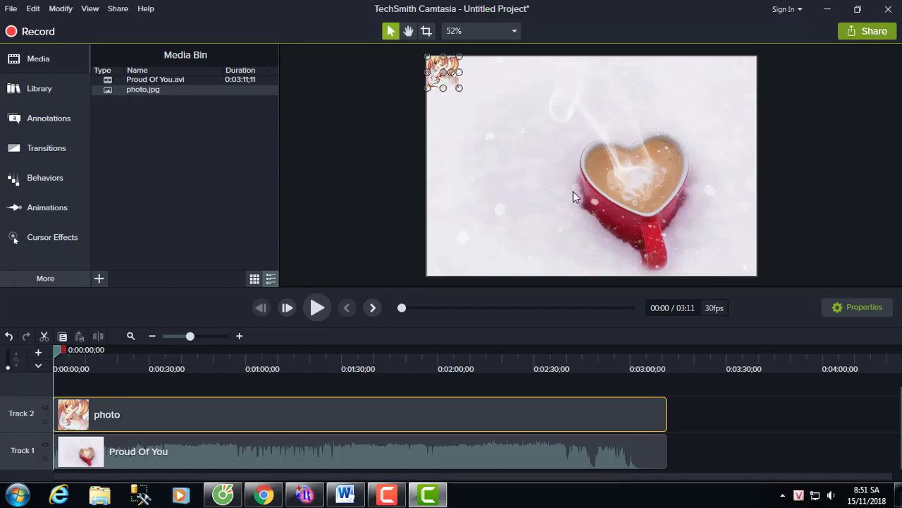
# Switch to Word and read the guide's closing paragraph on completing the logo insertion
pyautogui.click(345, 495)
pyautogui.scroll(-9, 364, 282)
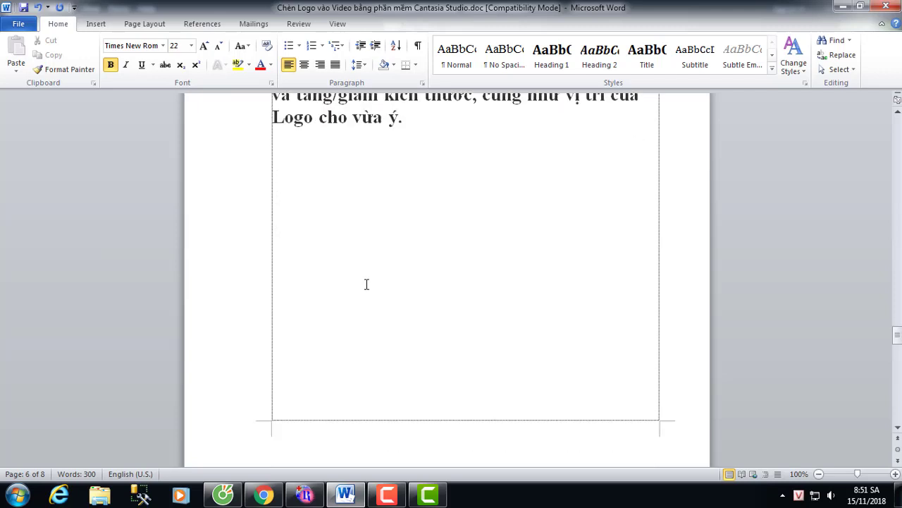
pyautogui.moveTo(544, 271); pyautogui.dragTo(659, 262)
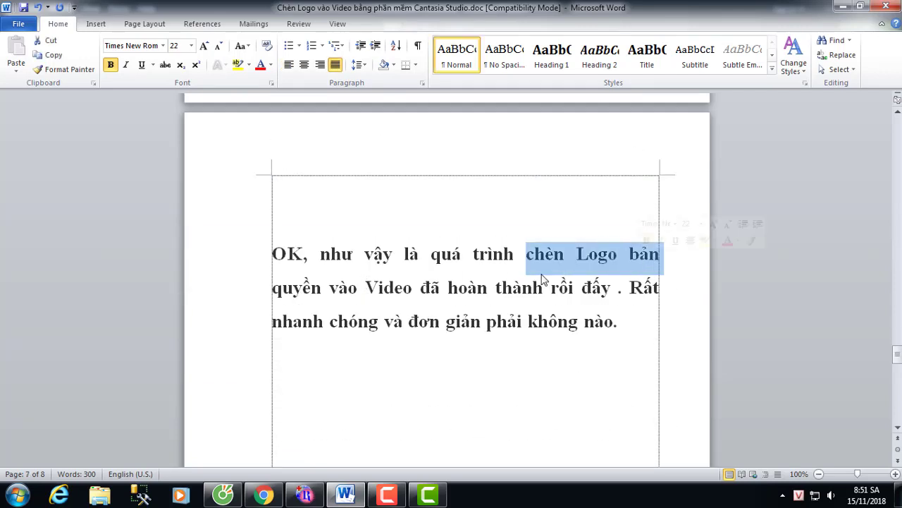
pyautogui.click(596, 292)
# Underline "đơn giản phải không nào" in the guide's closing paragraph and toggle the underline on that phrase again
pyautogui.moveTo(432, 334); pyautogui.dragTo(599, 337)
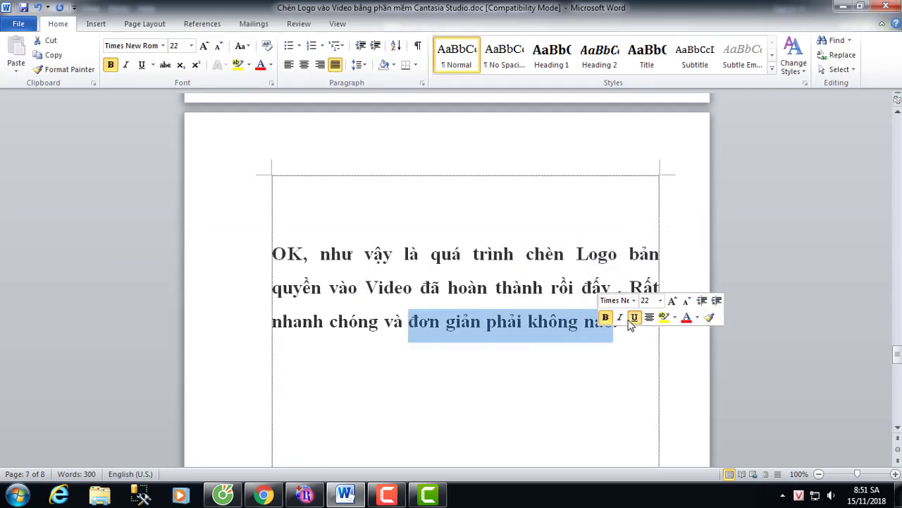
pyautogui.click(627, 317)
pyautogui.click(633, 378)
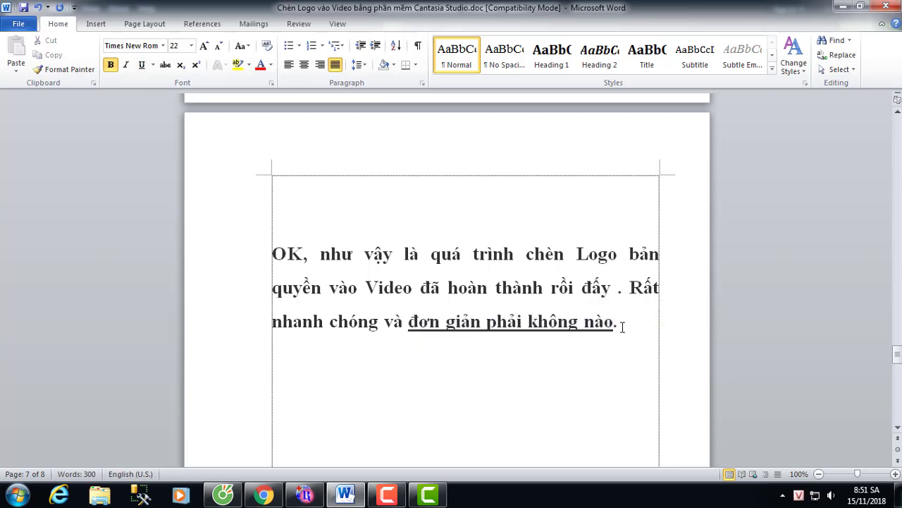
pyautogui.moveTo(621, 326); pyautogui.dragTo(410, 328)
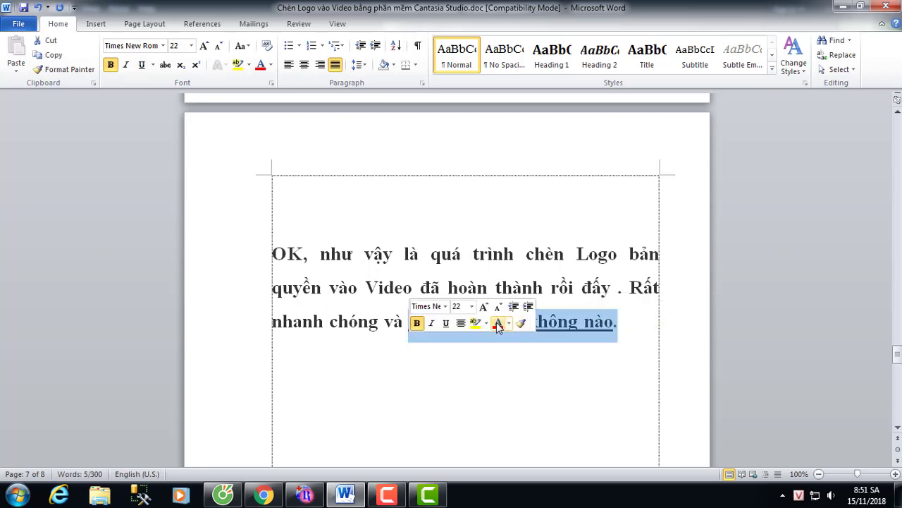
pyautogui.click(444, 324)
pyautogui.click(455, 373)
pyautogui.scroll(-3, 470, 331)
pyautogui.scroll(-10, 471, 332)
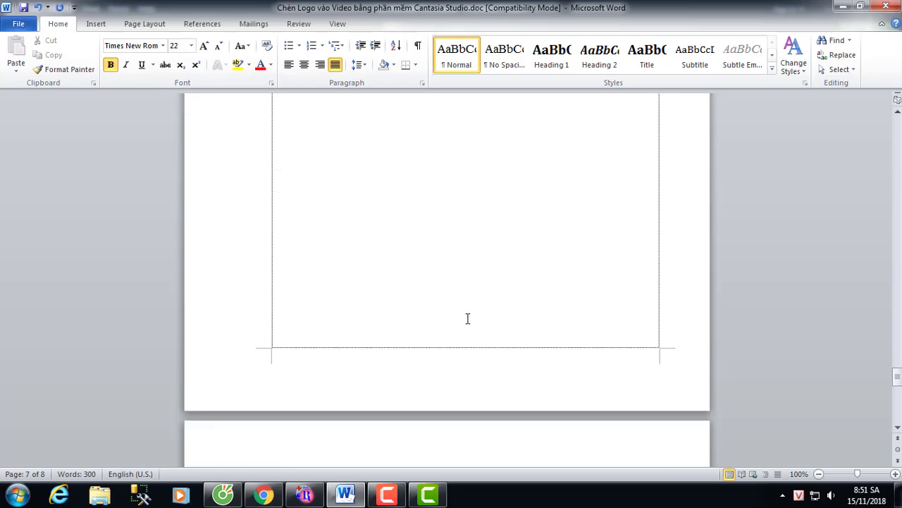
pyautogui.scroll(5, 468, 324)
pyautogui.scroll(3, 467, 317)
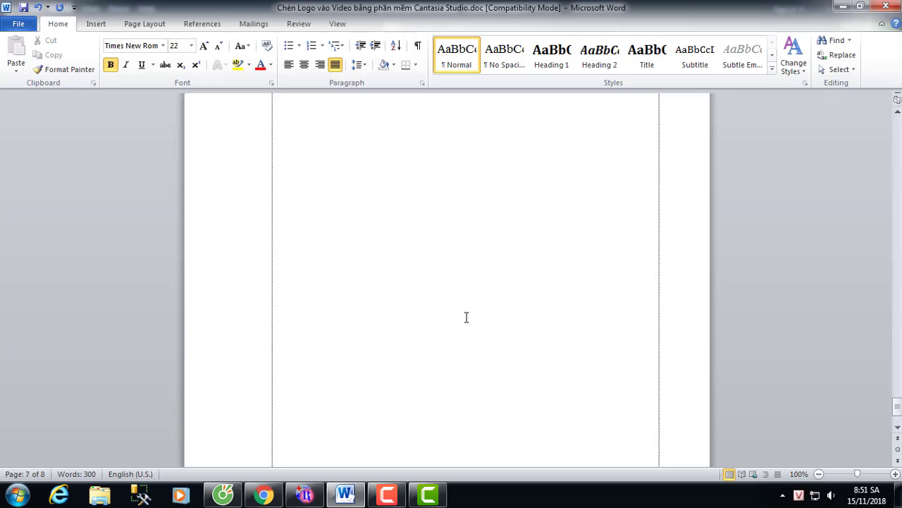
# Switch to Camtasia and start sharing the project as a local file, dismissing the software key warning
pyautogui.click(428, 494)
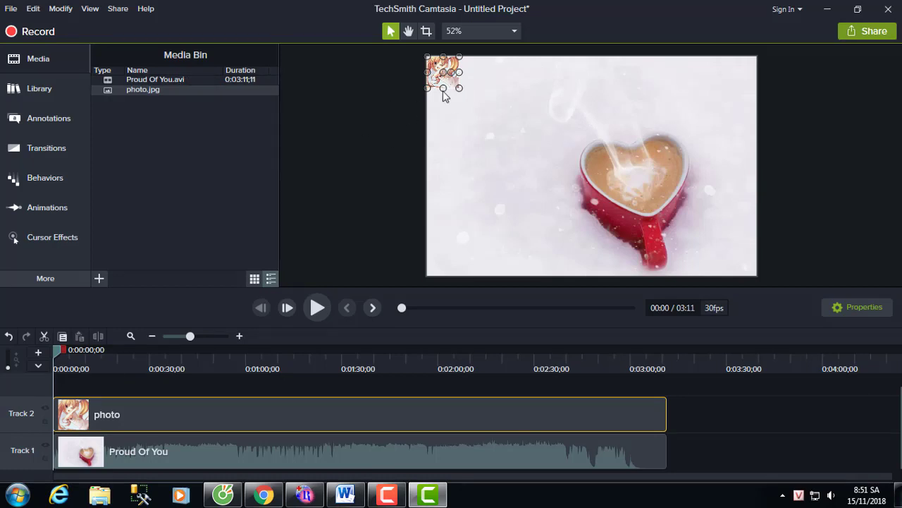
pyautogui.click(117, 9)
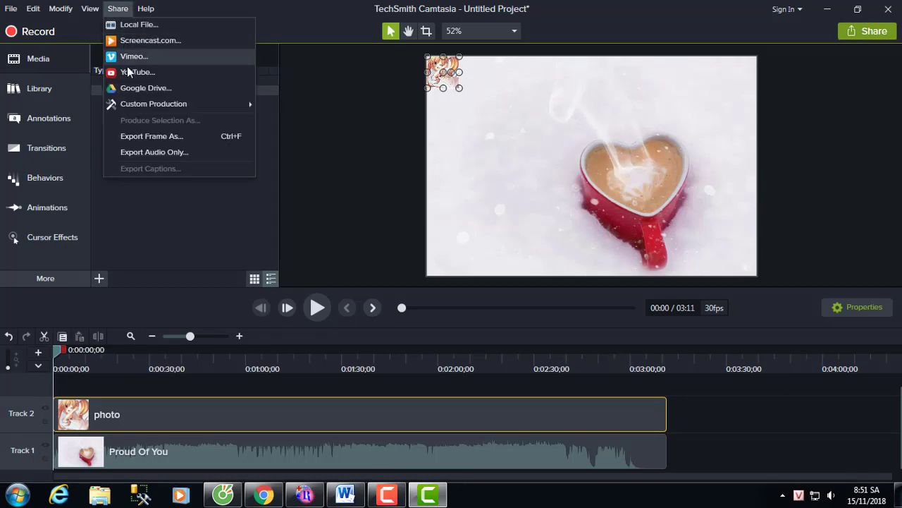
pyautogui.click(135, 24)
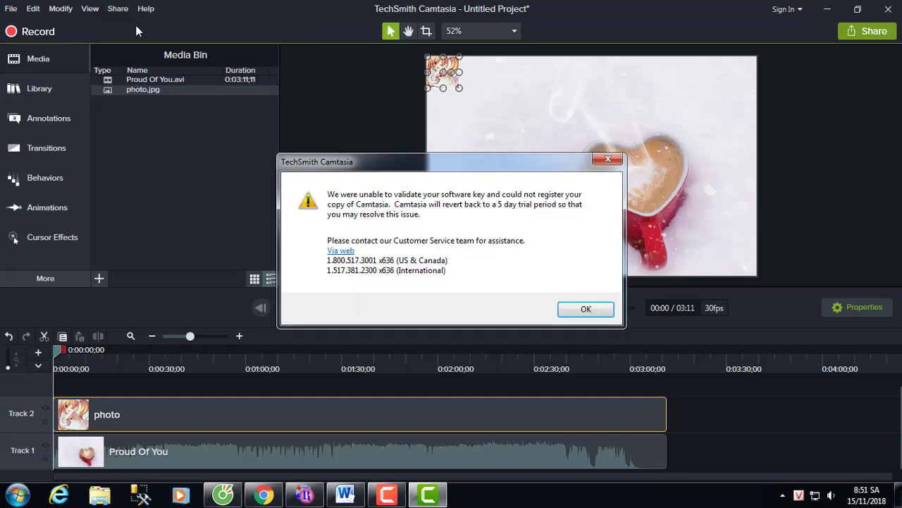
pyautogui.click(586, 311)
# Choose the MP4 with Smart Player (up to 720p) preset and produce the video as Untitled Project in the Desktop folder
pyautogui.click(583, 129)
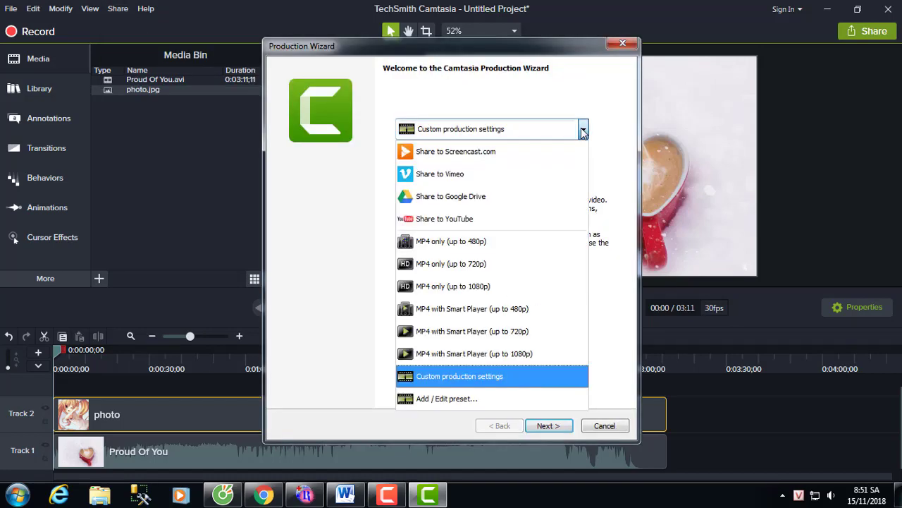
pyautogui.click(521, 332)
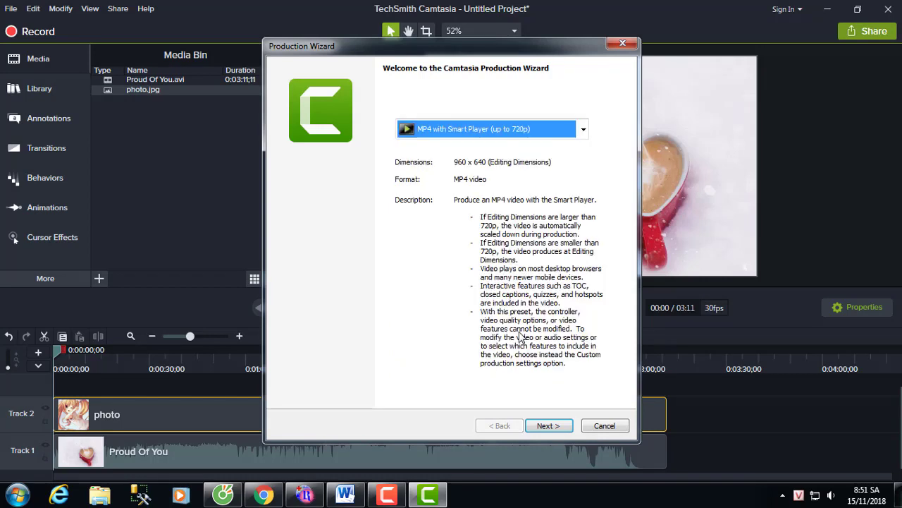
pyautogui.click(559, 425)
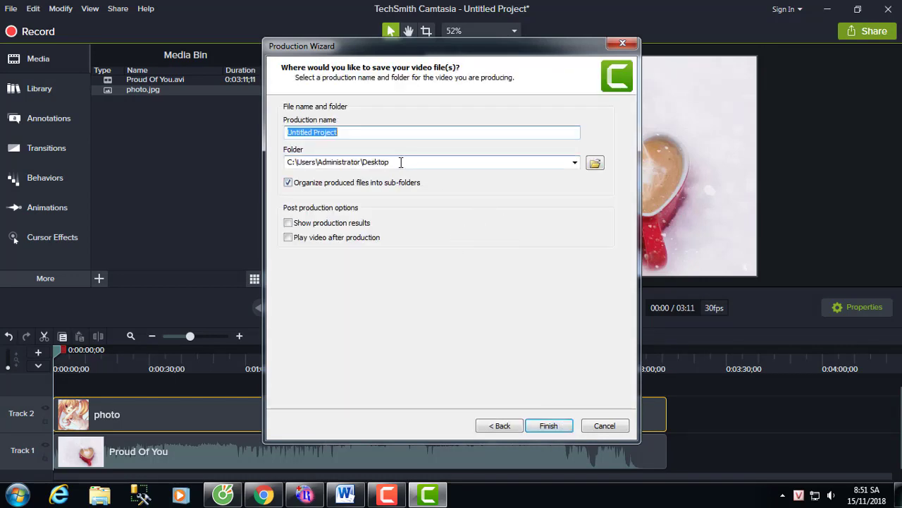
pyautogui.click(562, 426)
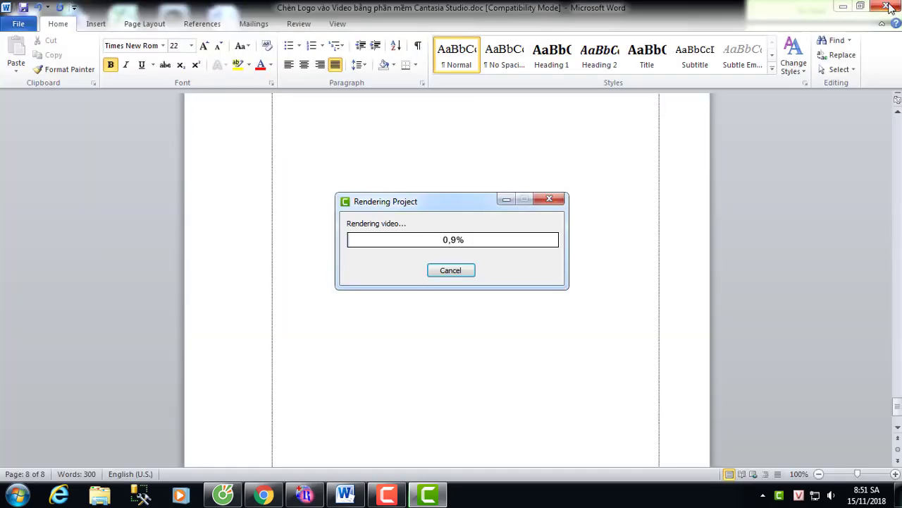
# Minimize the Word guide and move the rendering progress dialog higher on the desktop
pyautogui.click(843, 7)
pyautogui.moveTo(445, 201); pyautogui.dragTo(444, 155)
pyautogui.rightClick(321, 270)
pyautogui.click(348, 305)
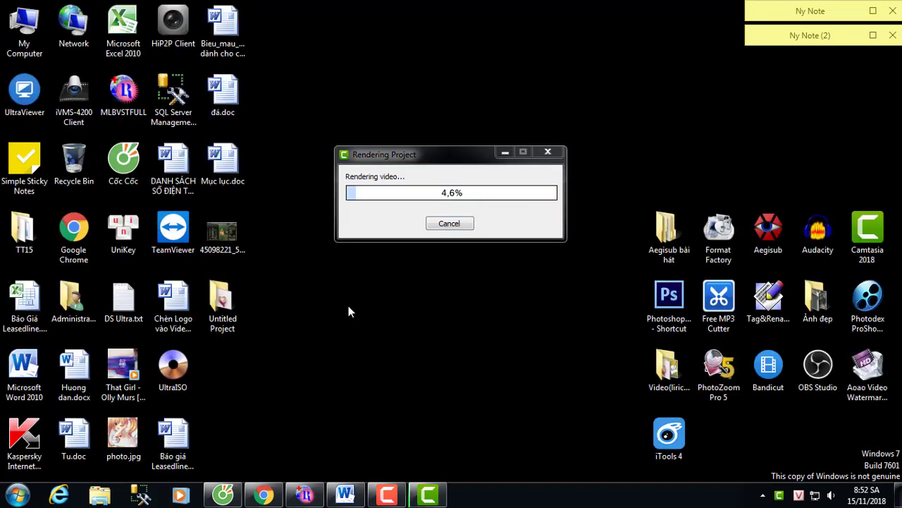
pyautogui.rightClick(333, 279)
pyautogui.click(365, 316)
pyautogui.rightClick(334, 114)
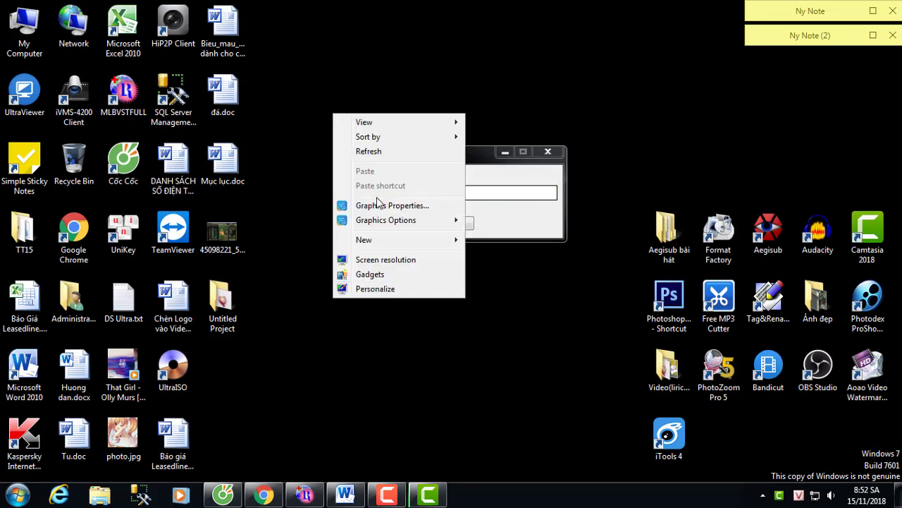
pyautogui.click(395, 153)
pyautogui.moveTo(415, 148); pyautogui.dragTo(426, 139)
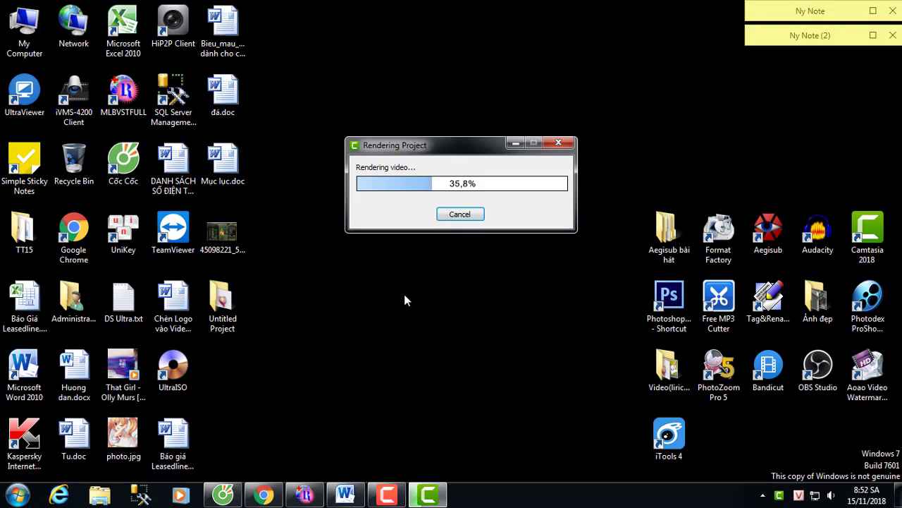
pyautogui.click(442, 99)
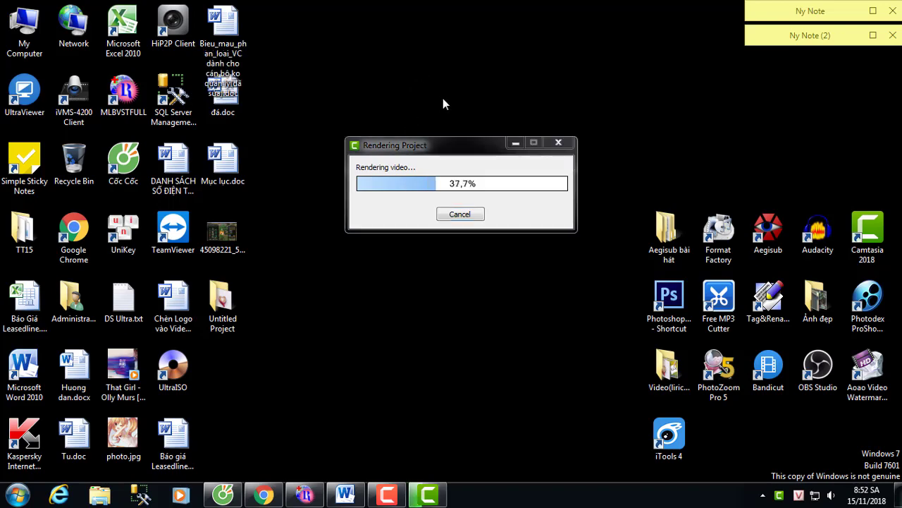
pyautogui.rightClick(416, 66)
pyautogui.click(443, 104)
pyautogui.rightClick(418, 76)
pyautogui.click(444, 116)
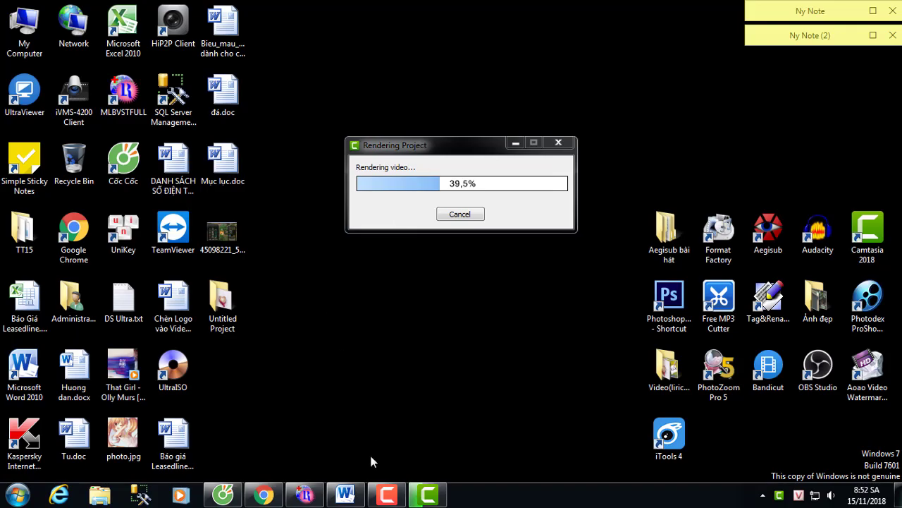
# Switch to the Word guide, add the line "Các bạn chờ tý video sắp ra lò" below the closing paragraph, and minimize the document
pyautogui.moveTo(345, 495)
pyautogui.click(342, 433)
pyautogui.scroll(1, 417, 207)
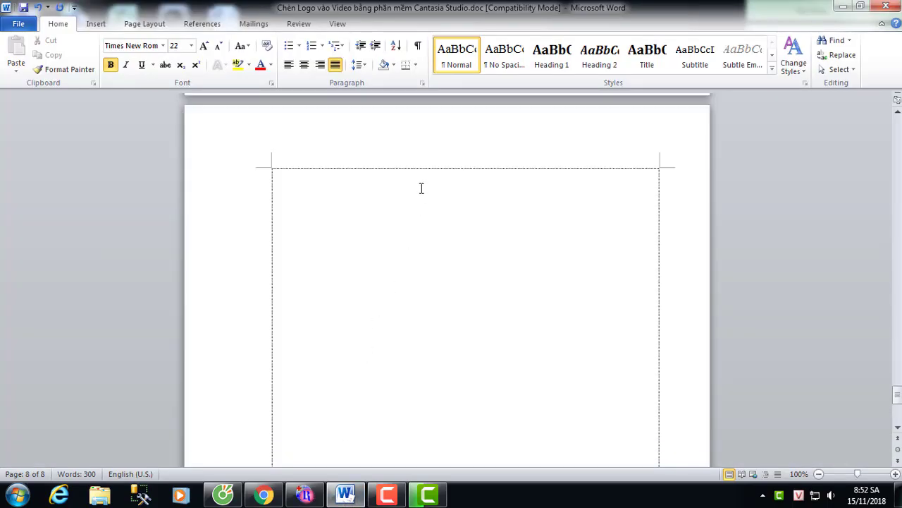
pyautogui.scroll(10, 423, 211)
pyautogui.click(653, 167)
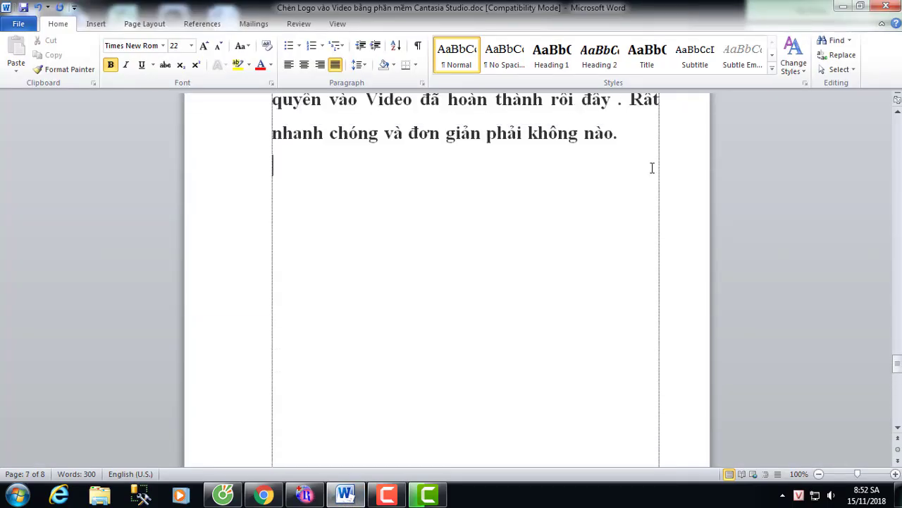
pyautogui.write('các bạn')
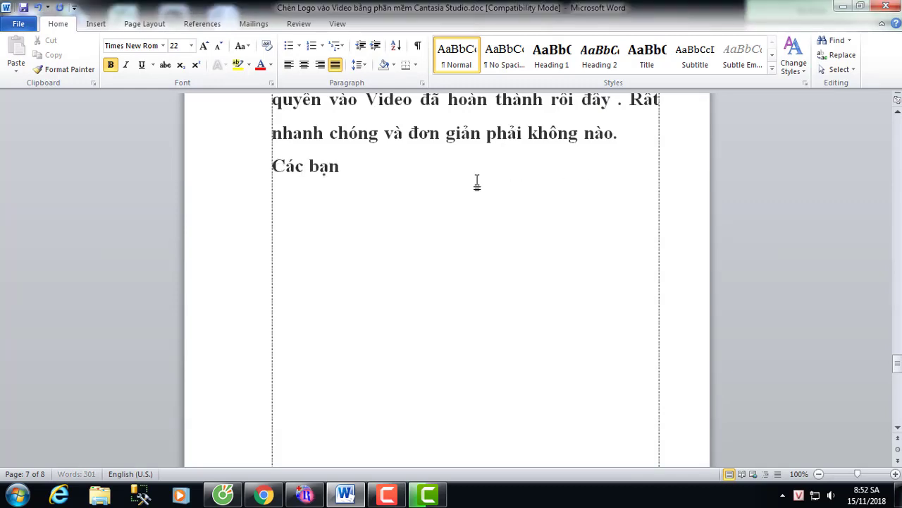
pyautogui.write(' cho tý')
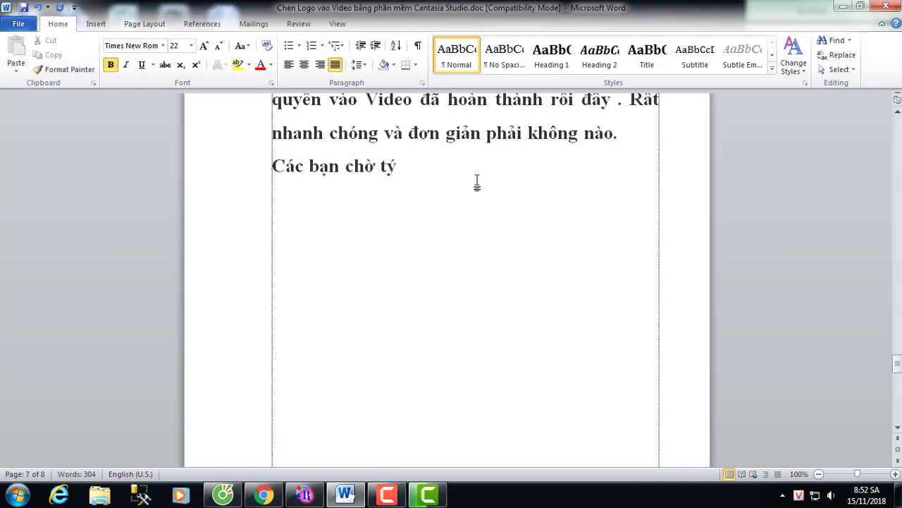
pyautogui.write(' video sắp')
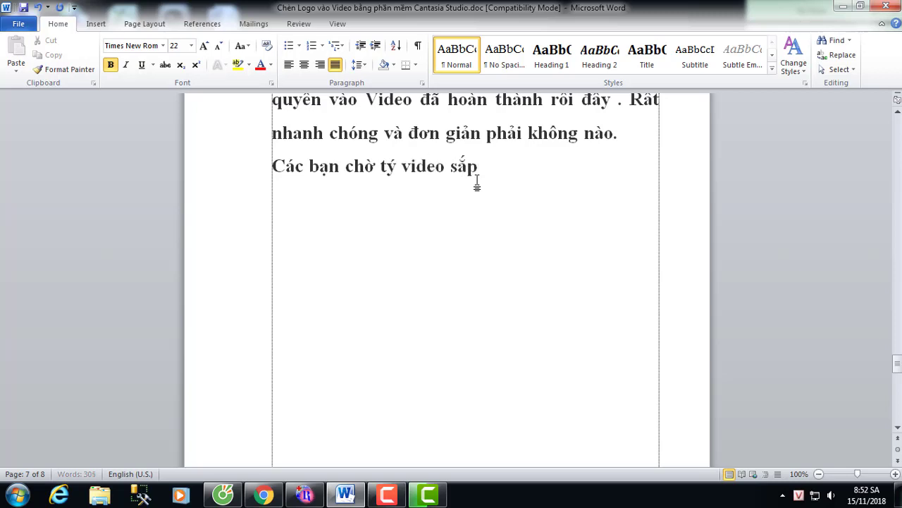
pyautogui.write(' ra lò')
pyautogui.press('Return')
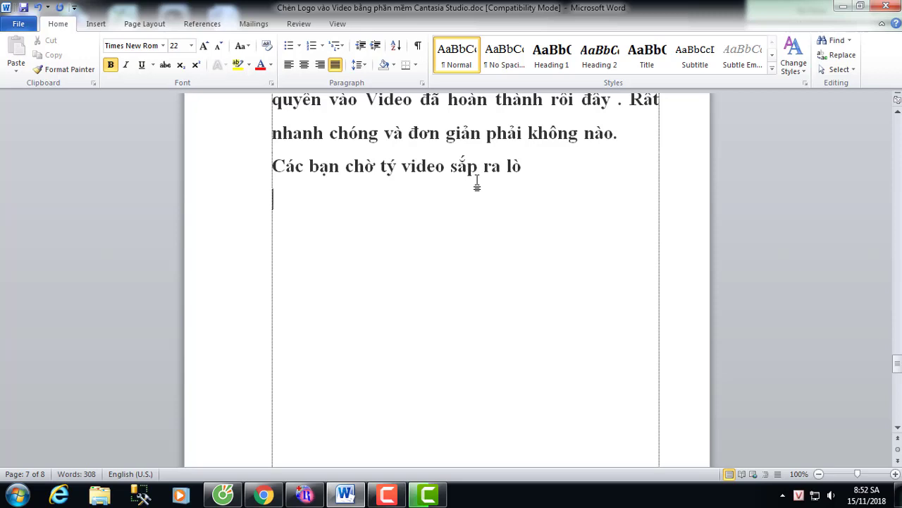
pyautogui.moveTo(428, 494)
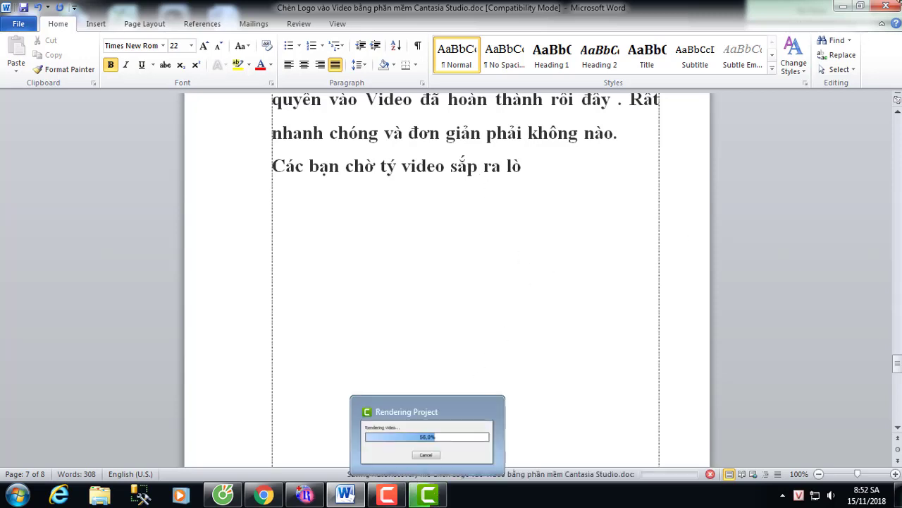
pyautogui.click(841, 6)
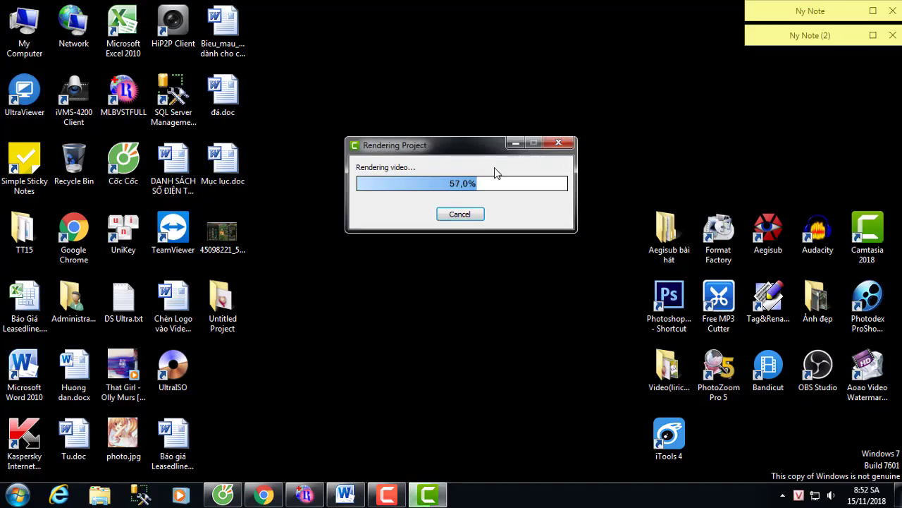
pyautogui.rightClick(363, 266)
pyautogui.click(374, 300)
pyautogui.rightClick(357, 259)
pyautogui.click(372, 293)
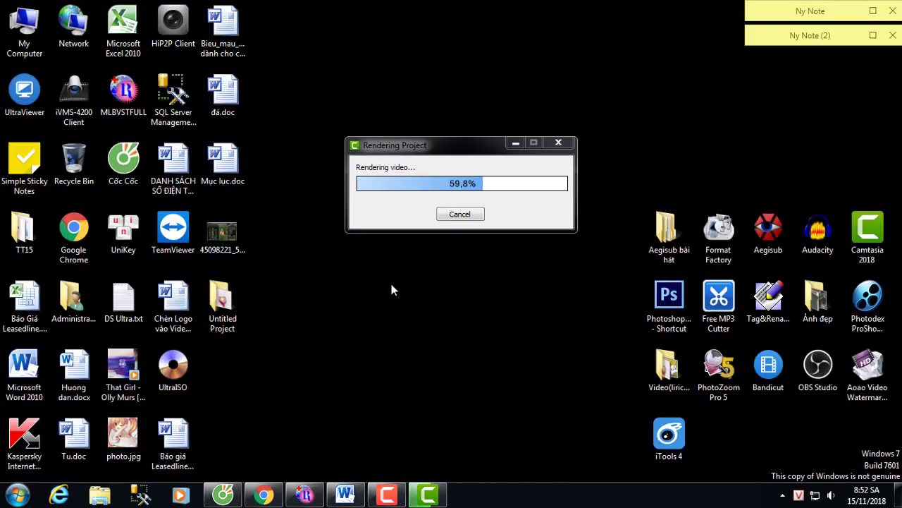
pyautogui.rightClick(392, 286)
pyautogui.click(415, 320)
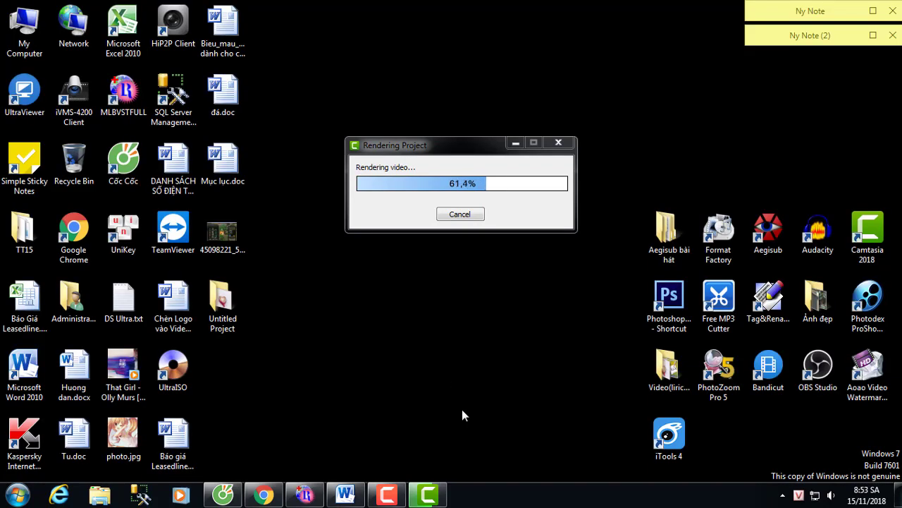
pyautogui.click(421, 493)
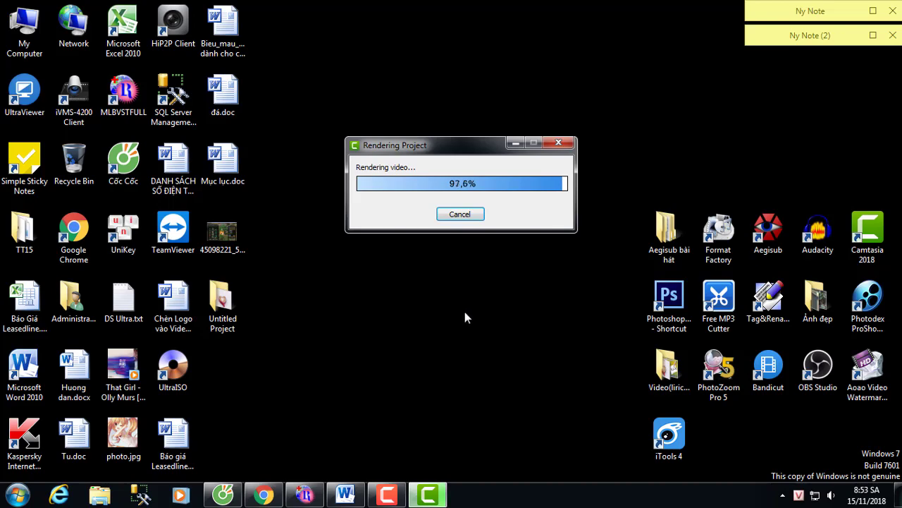
pyautogui.rightClick(542, 42)
pyautogui.click(576, 81)
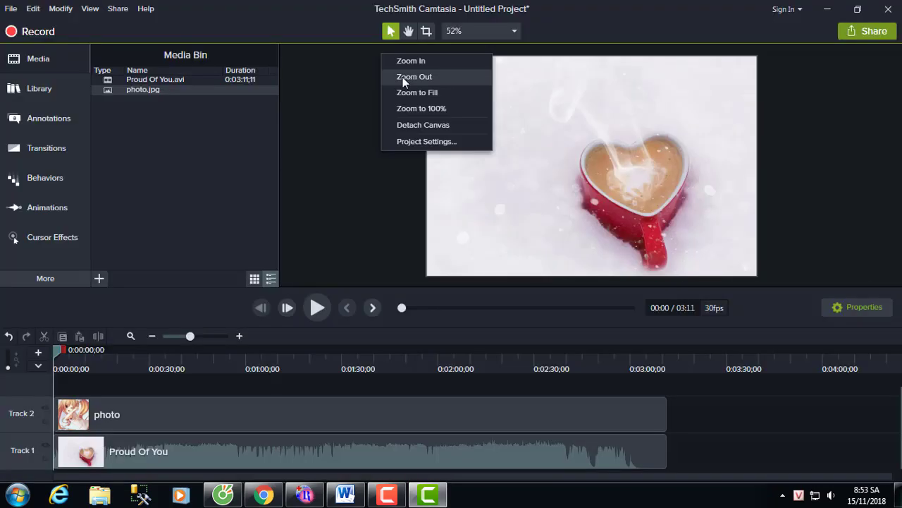
# Close Camtasia without saving the changes to the project file
pyautogui.click(740, 11)
pyautogui.click(890, 8)
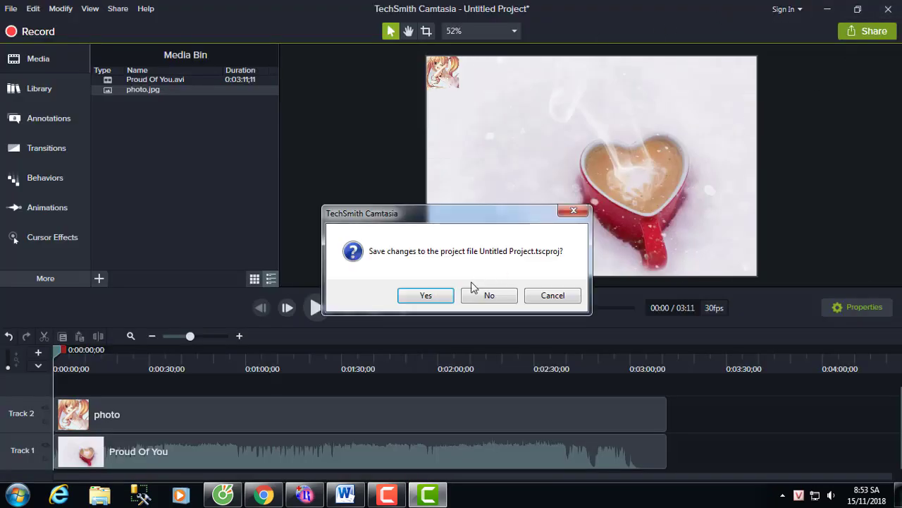
pyautogui.click(485, 294)
# Open the Untitled Project folder on the desktop and open Untitled Project.mp4 with MPC-HC (x64)
pyautogui.doubleClick(218, 302)
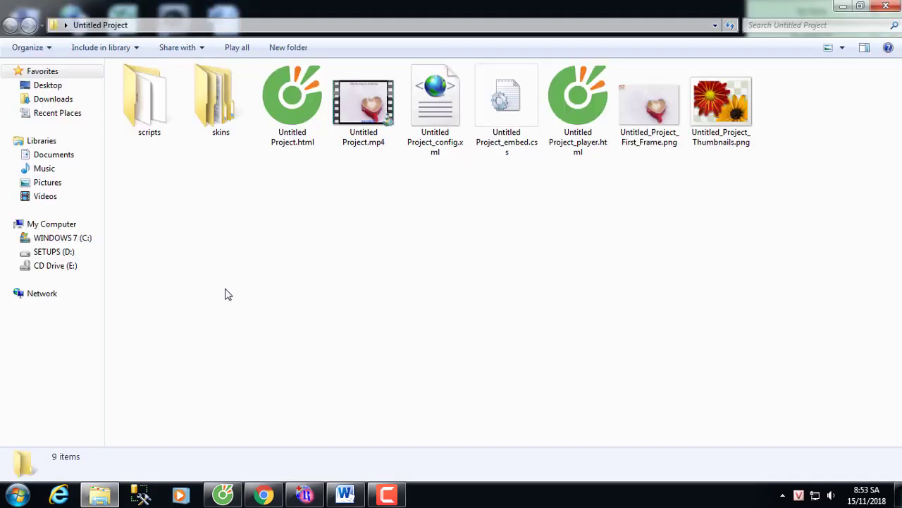
pyautogui.click(388, 122)
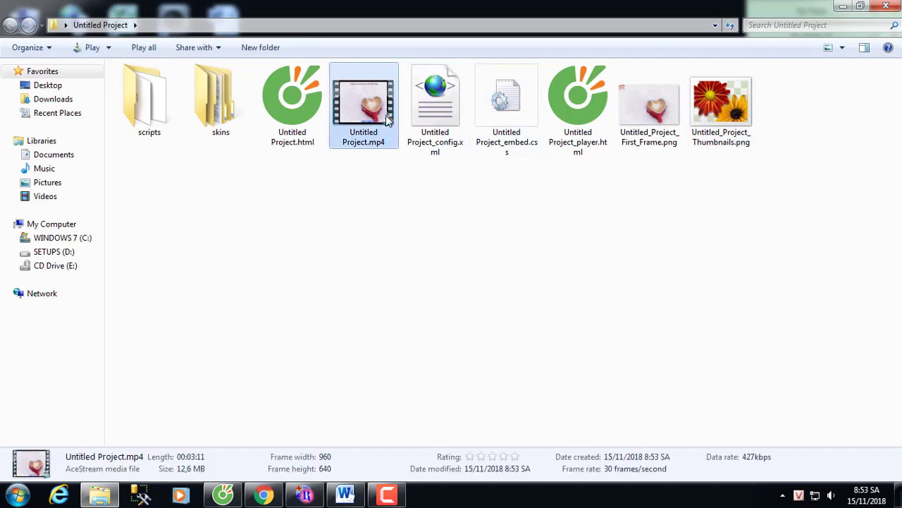
pyautogui.rightClick(386, 118)
pyautogui.moveTo(531, 289)
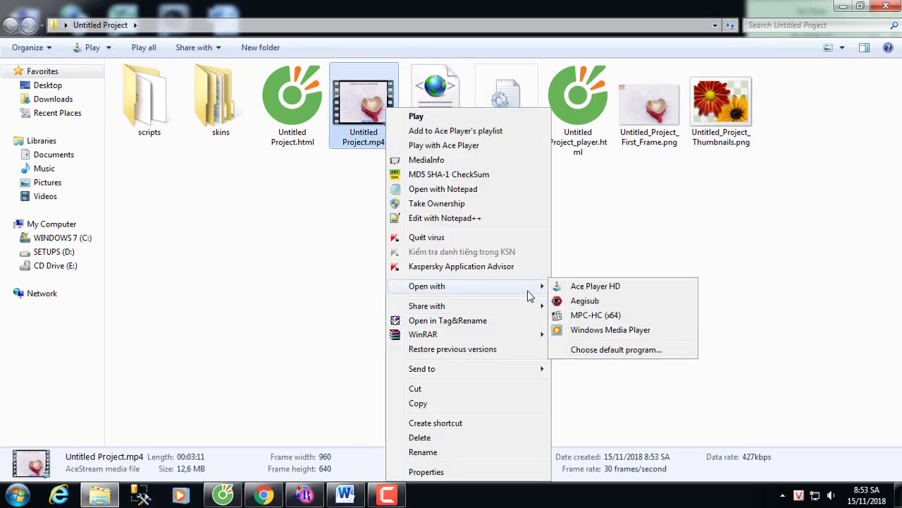
pyautogui.click(585, 315)
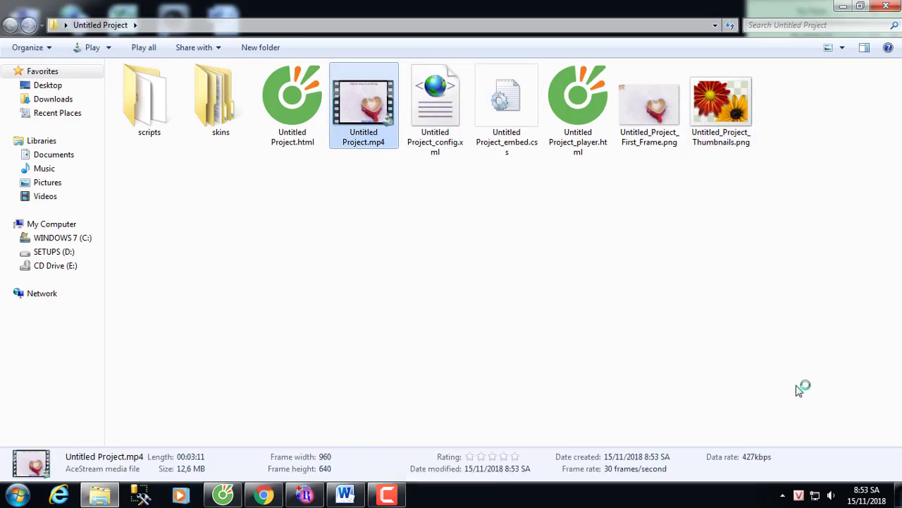
# Check the system volume control and skip ahead in the playing video to examine the logo overlay
pyautogui.click(833, 496)
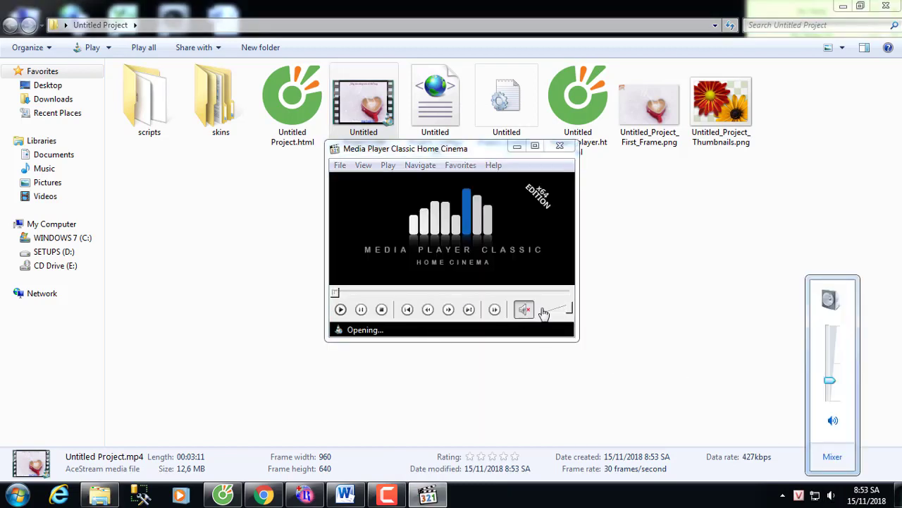
pyautogui.click(653, 360)
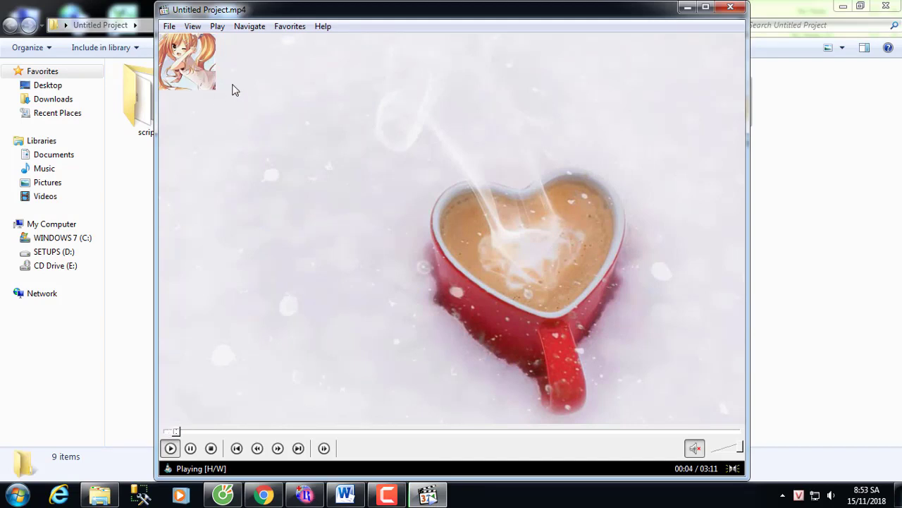
pyautogui.click(359, 498)
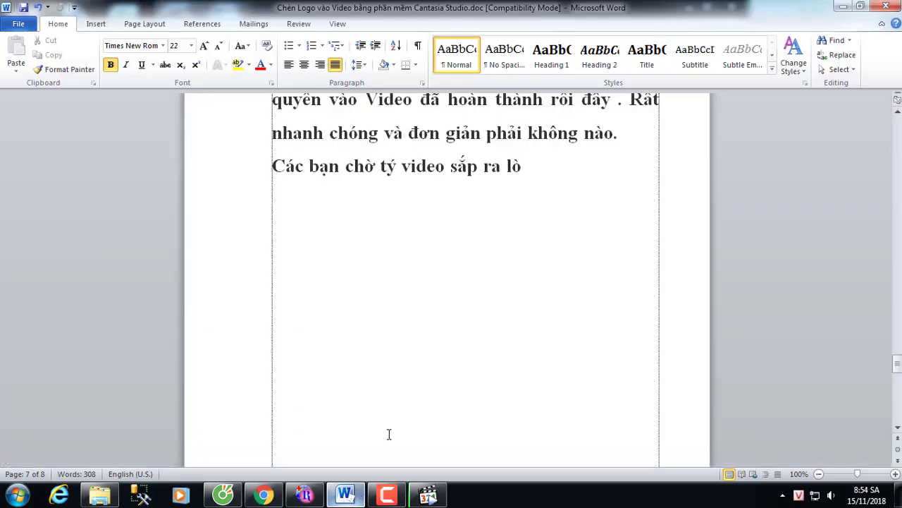
pyautogui.click(428, 496)
pyautogui.click(239, 431)
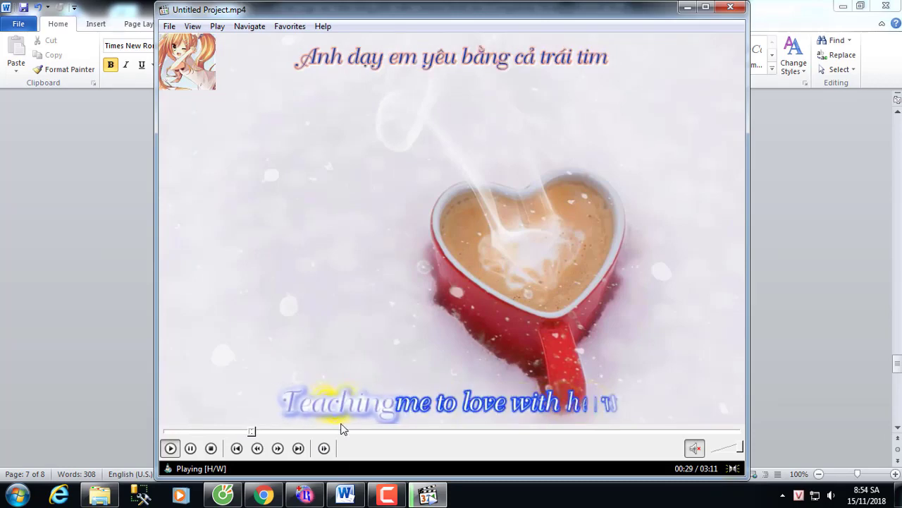
# Switch to the Word guide and add the line "Các bạn thấy logo trên video rồi chứ" below the last line
pyautogui.click(345, 496)
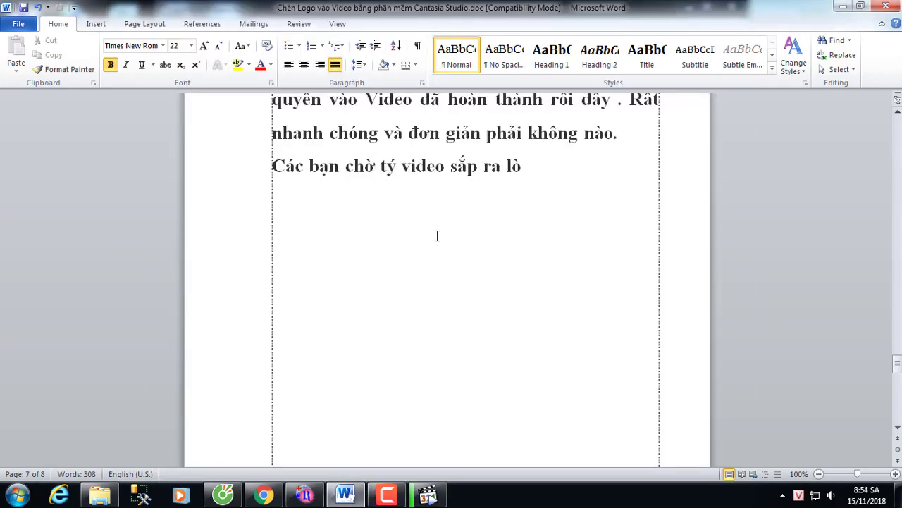
pyautogui.press('Return')
pyautogui.write('Các bnaj')
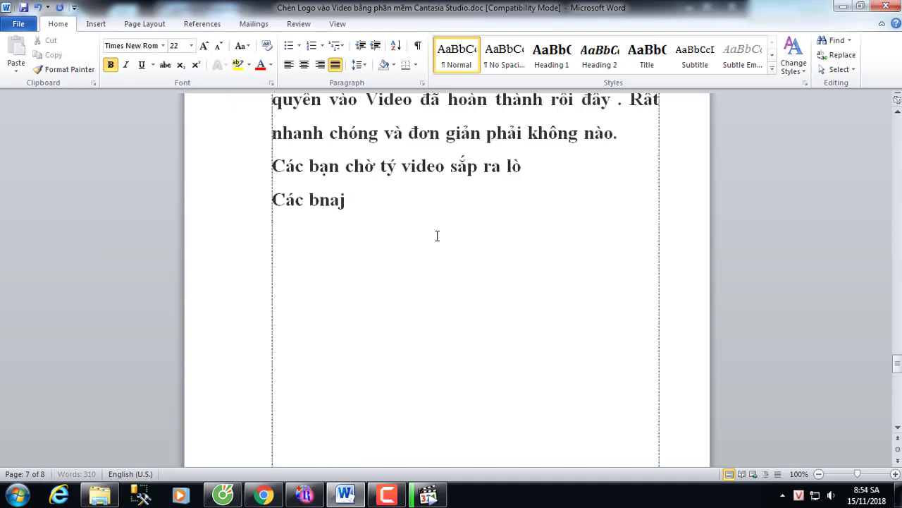
pyautogui.press('BackSpace')
pyautogui.press('BackSpace')
pyautogui.press('BackSpace')
pyautogui.write('ạn thây')
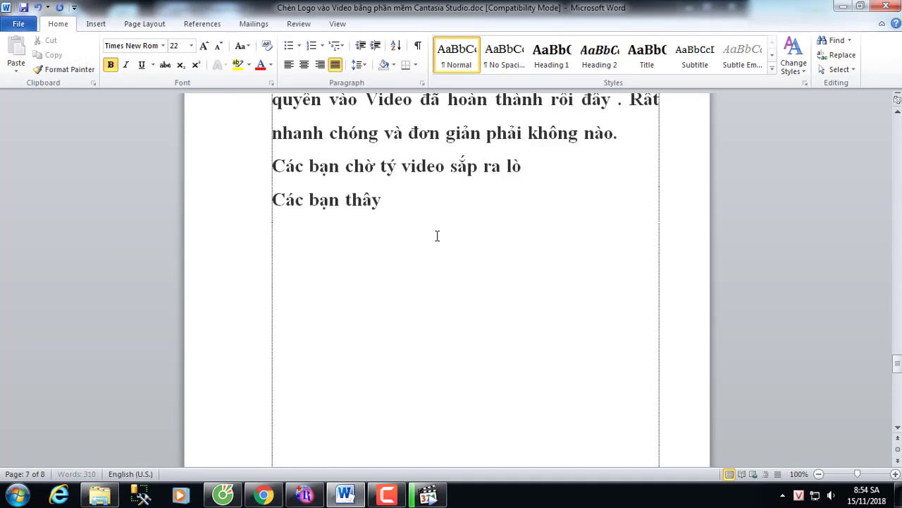
pyautogui.write('s logo ')
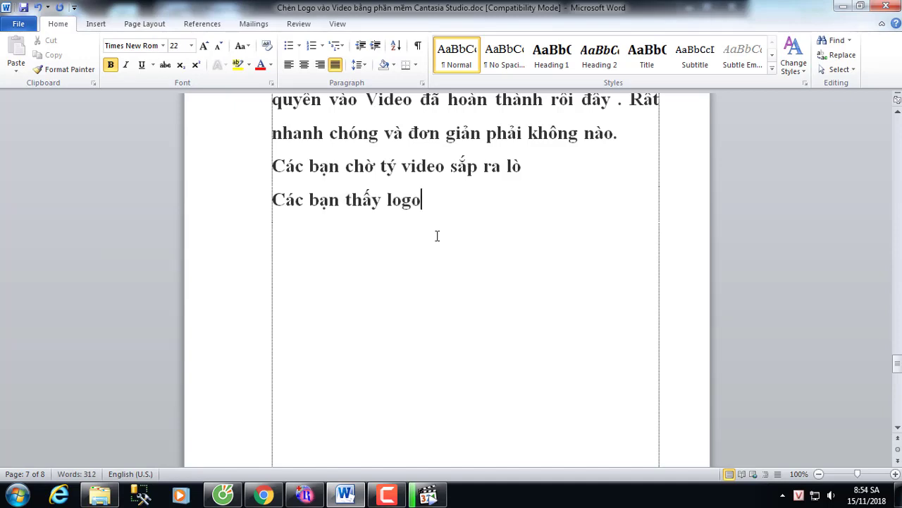
pyautogui.write('trên')
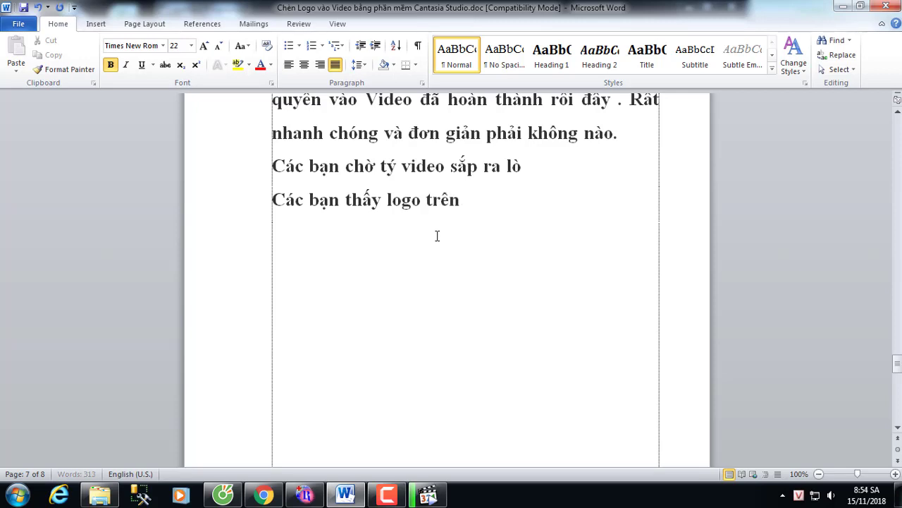
pyautogui.write(' video ch')
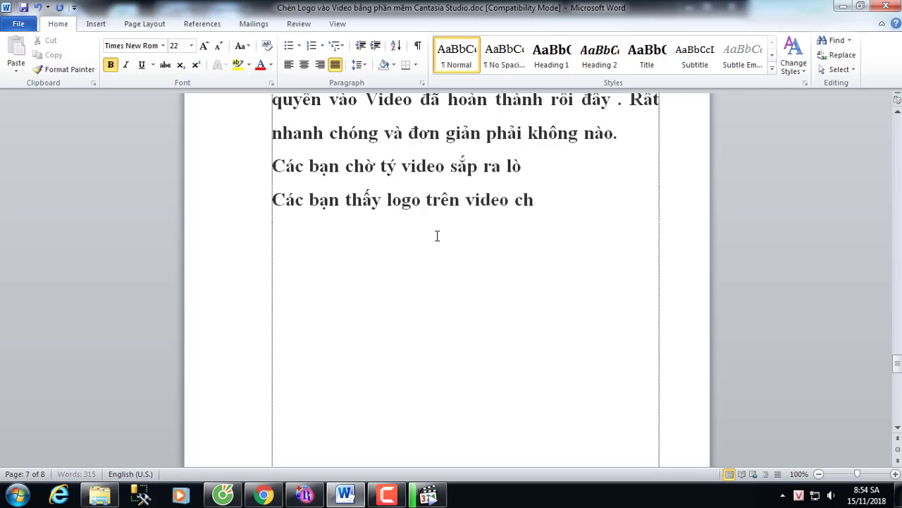
pyautogui.press('BackSpace')
pyautogui.press('BackSpace')
pyautogui.write('rồi chứ')
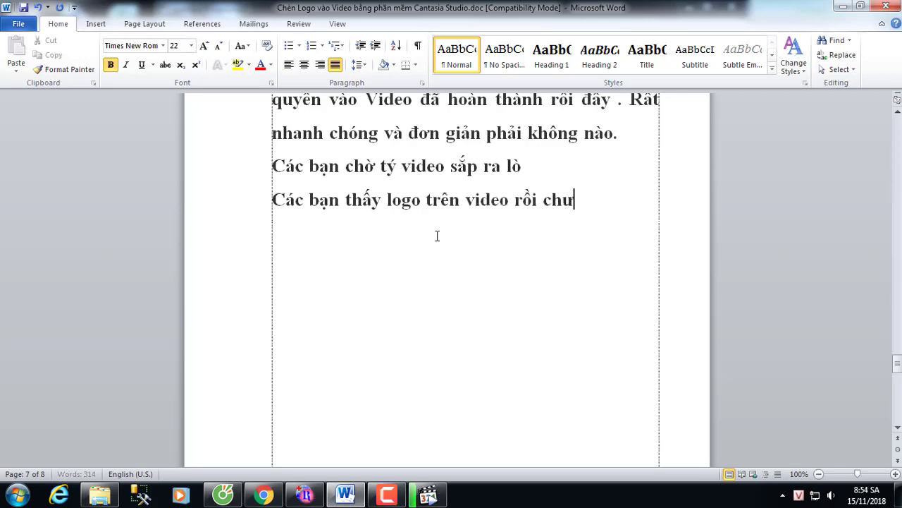
# Add another line to the guide reading "Các bạn có thể chỉnh sửa cái logo cho đẹp"
pyautogui.press('Return')
pyautogui.write('Các ban')
pyautogui.write(' có thể chi')
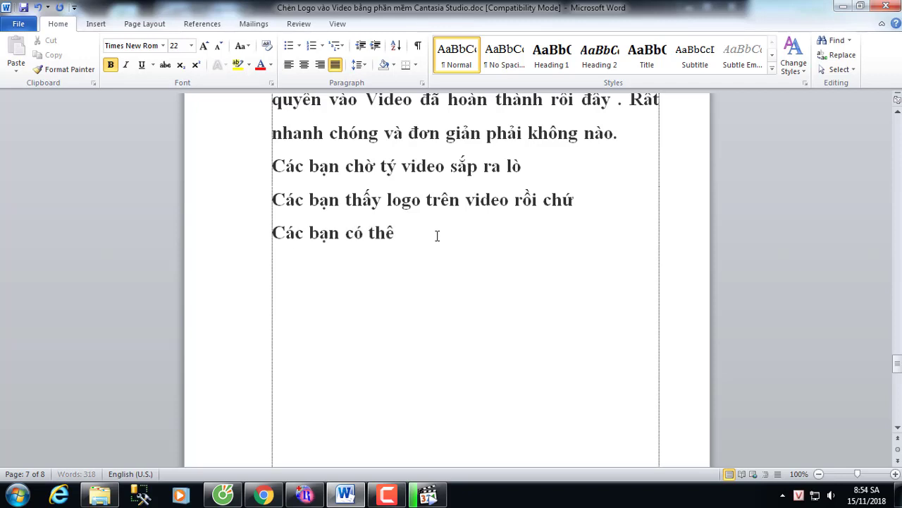
pyautogui.write('nh sưar cái')
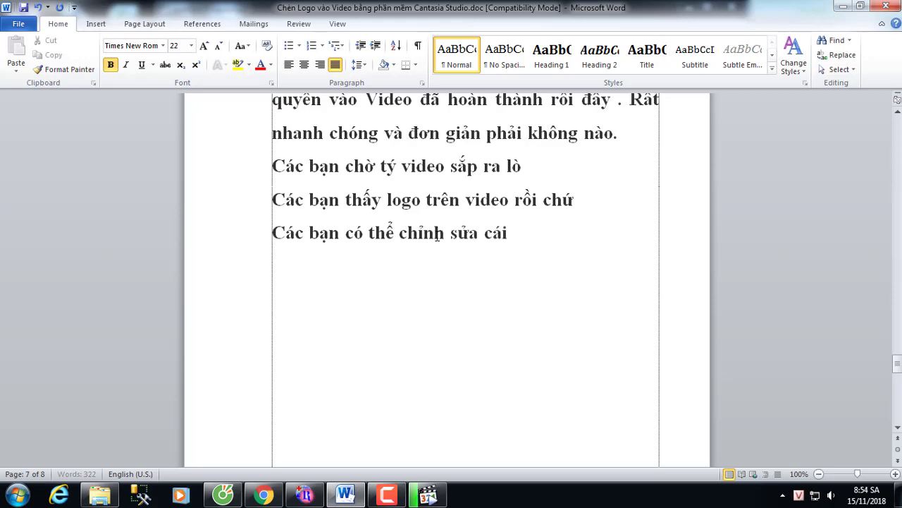
pyautogui.write(' logo cho đẹp')
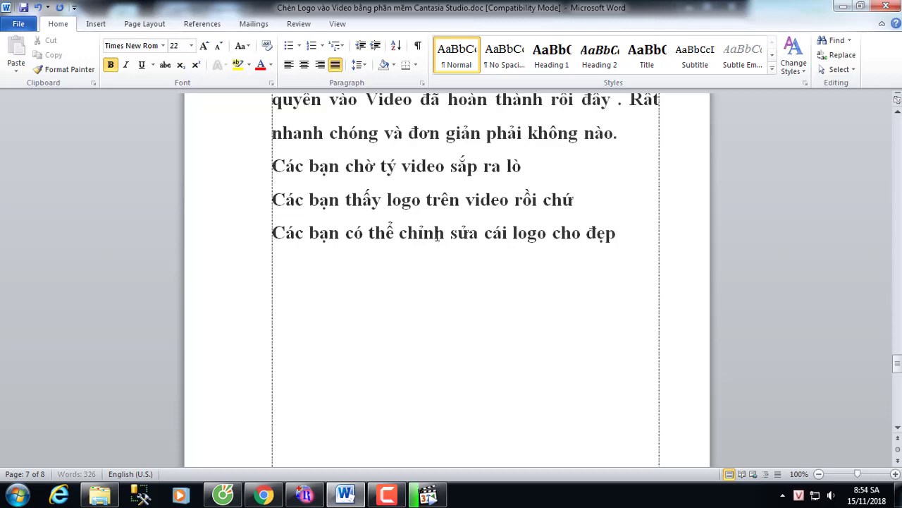
# Complete the last line with "rồi mới thêm vào nhé" and add the line "Cảm ơn các bạn đã theo dõi" below it
pyautogui.write(' roi mới')
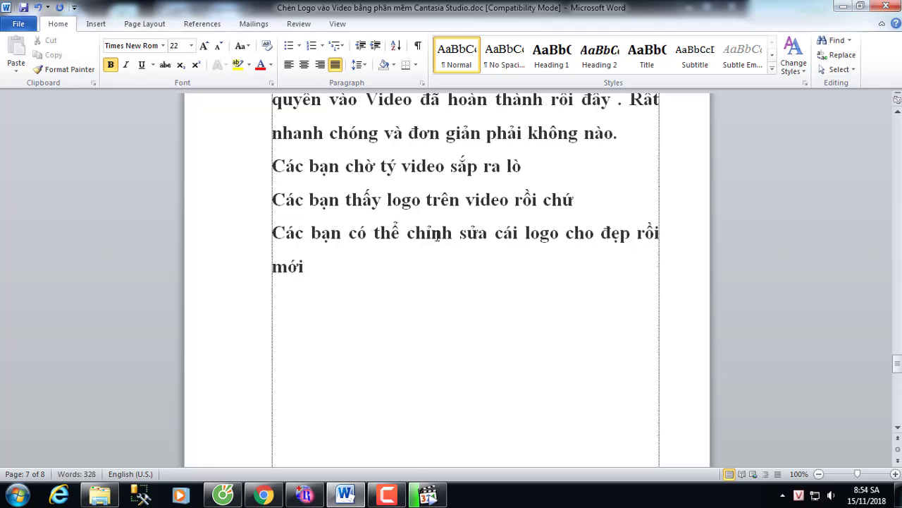
pyautogui.write(' thêm vào nhe')
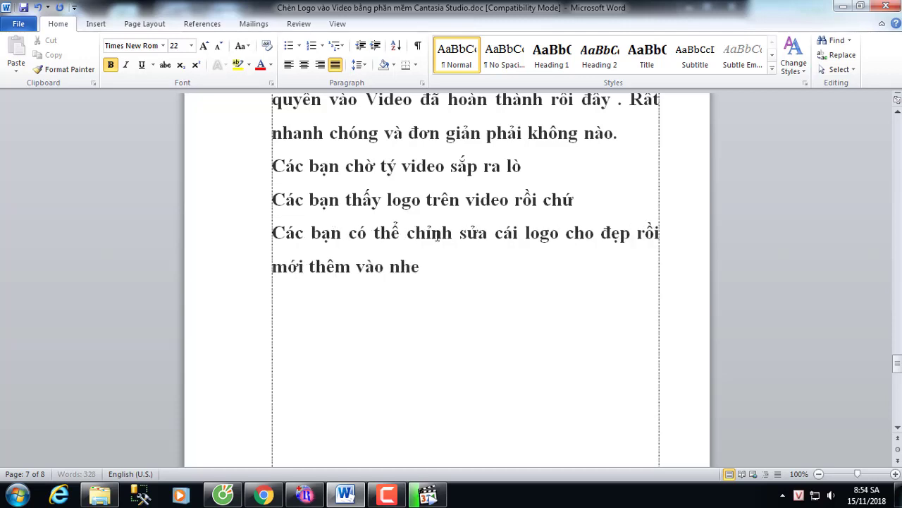
pyautogui.press('Return')
pyautogui.write('Cảm ơn')
pyautogui.write(' cac bạn đa')
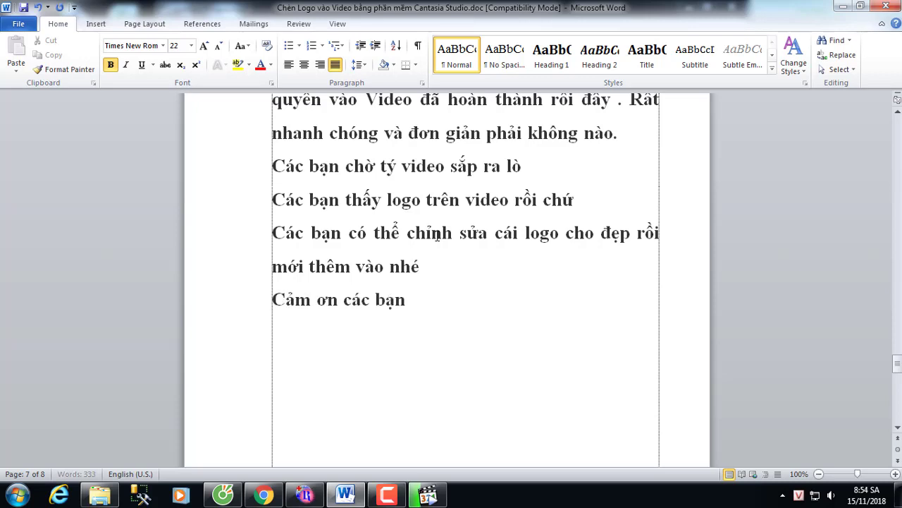
pyautogui.write('dõi')
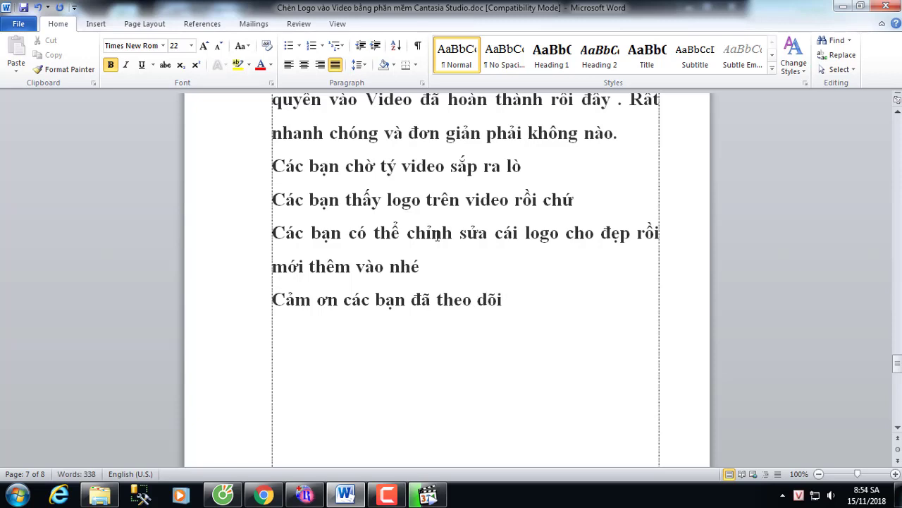
# Add a new line to the guide reading "Hẹn gặp các bạn ở clip hướng dẫn sau nhé bb"
pyautogui.press('Return')
pyautogui.write('henj vawpj ca')
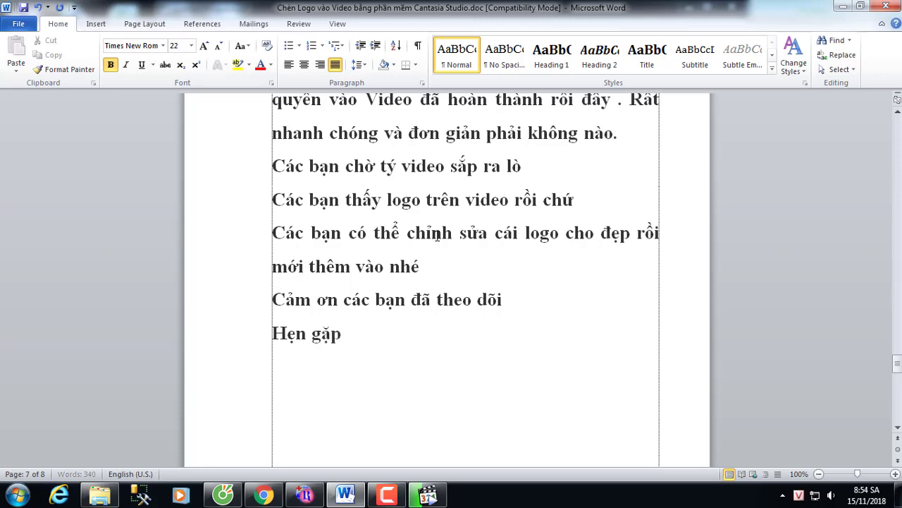
pyautogui.write('cs banj co')
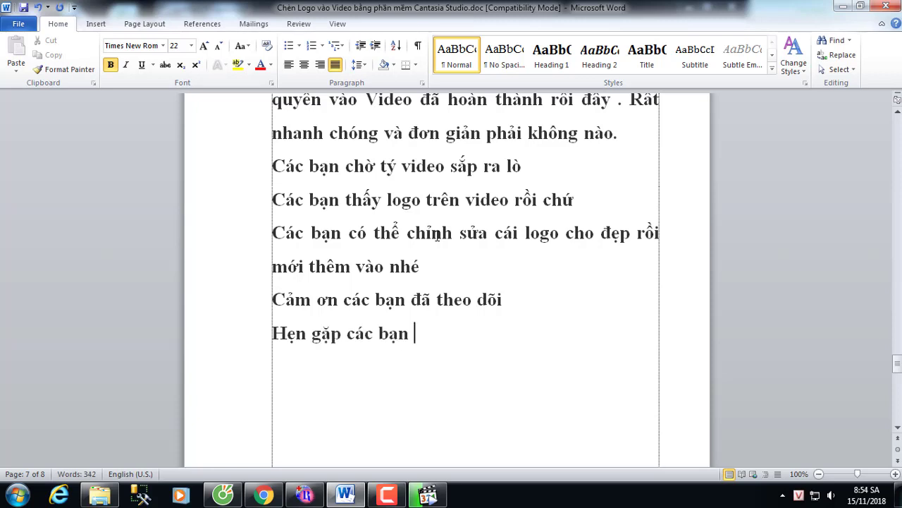
pyautogui.press('BackSpace')
pyautogui.press('BackSpace')
pyautogui.write('owr clip huowng')
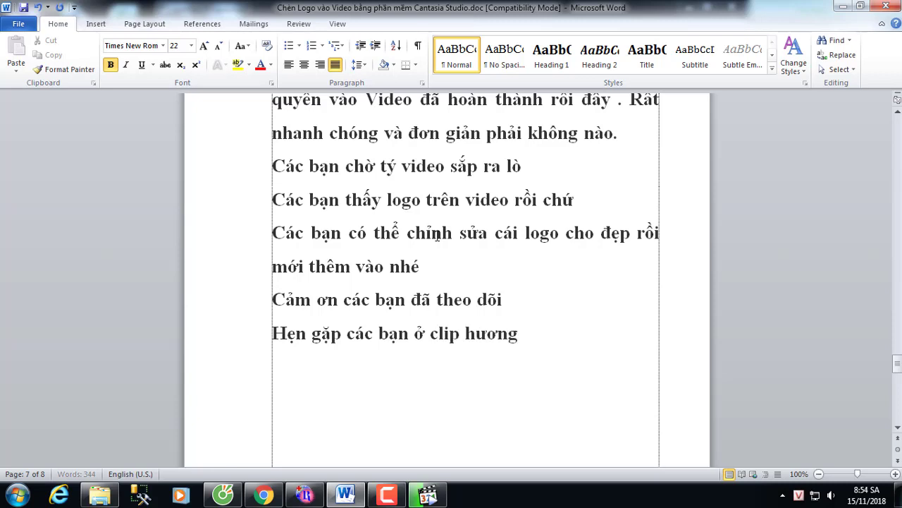
pyautogui.write('s daanx sau nhes')
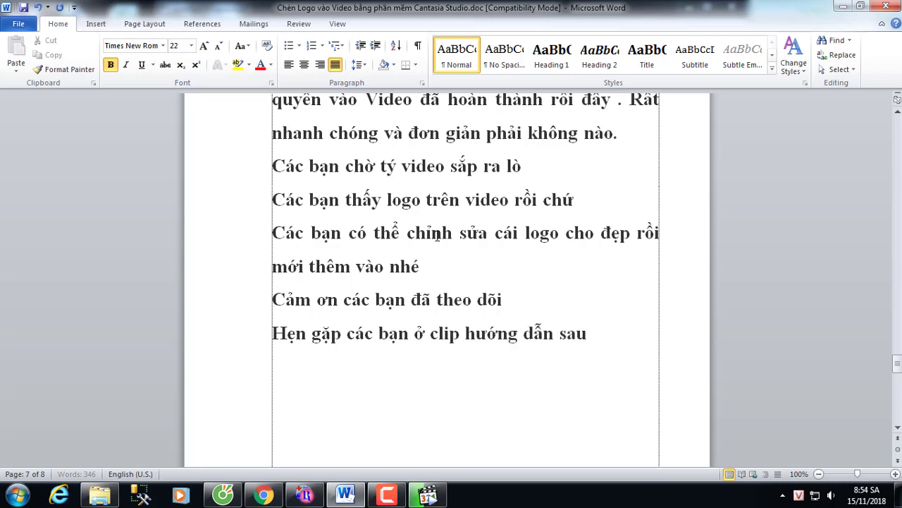
pyautogui.write(' bb')
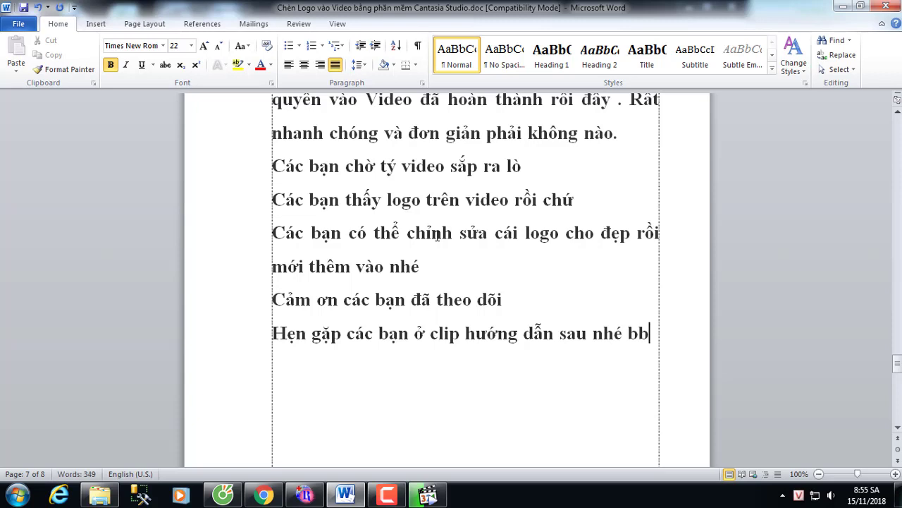
# Add a line below reading "Các bạn nhớ like và sub cho mình có động lực làm video nhé"
pyautogui.press('Return')
pyautogui.write('c')
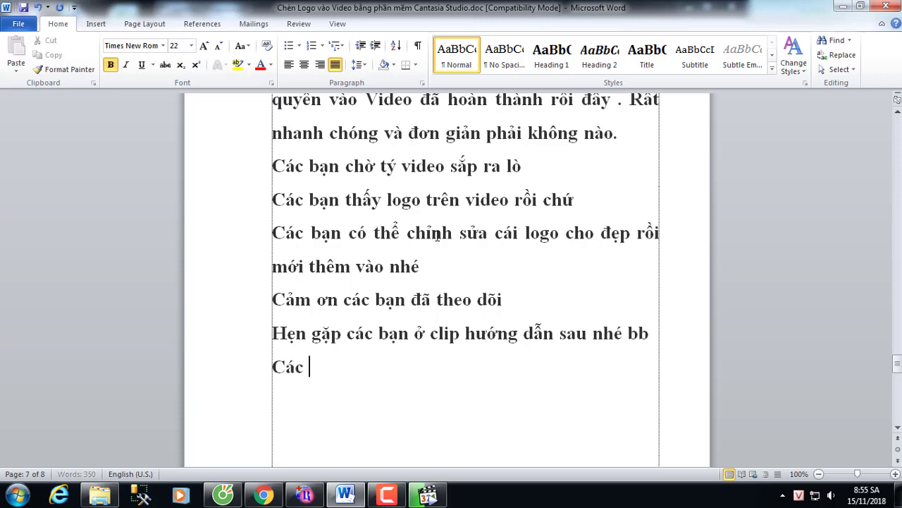
pyautogui.write('acs banj nho')
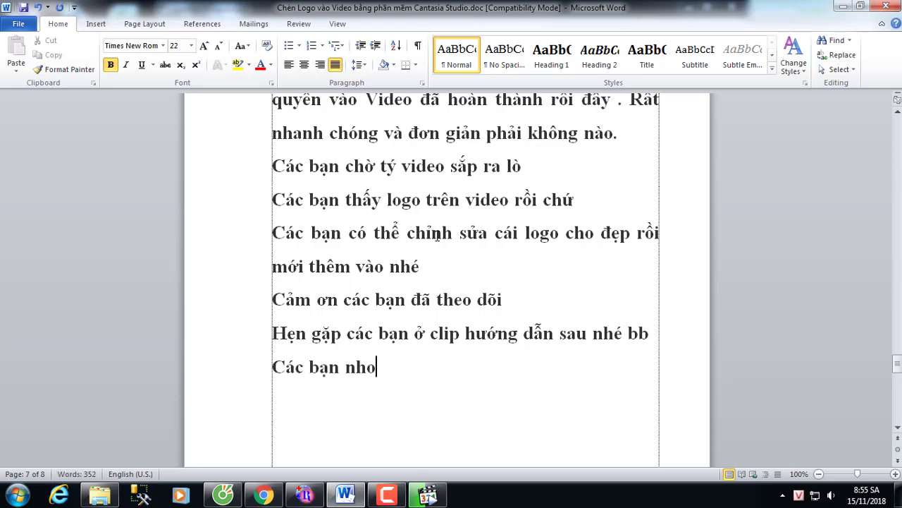
pyautogui.write('ws like va')
pyautogui.write('f su')
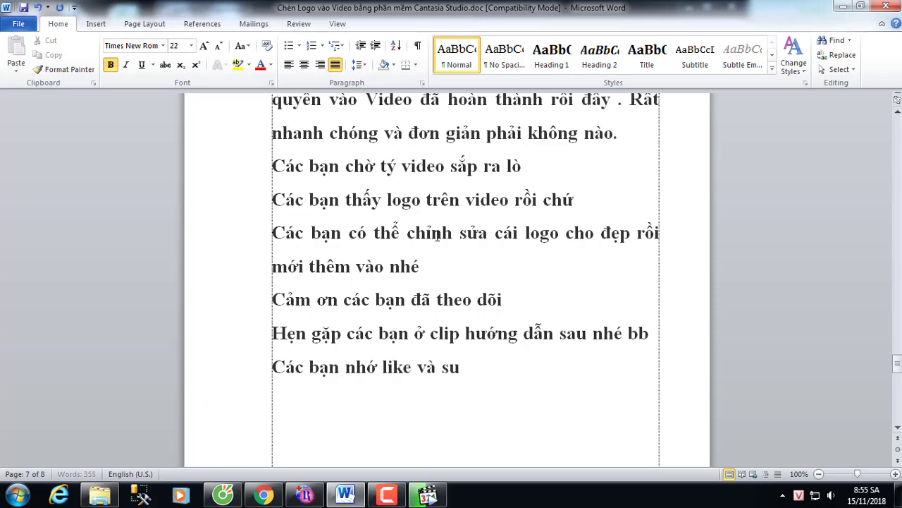
pyautogui.write('b cho minh')
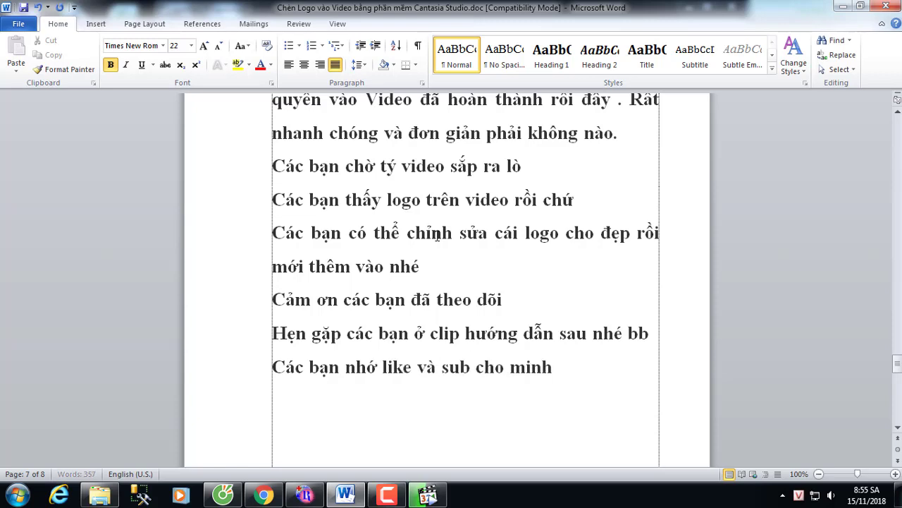
pyautogui.write('f cos ddoong')
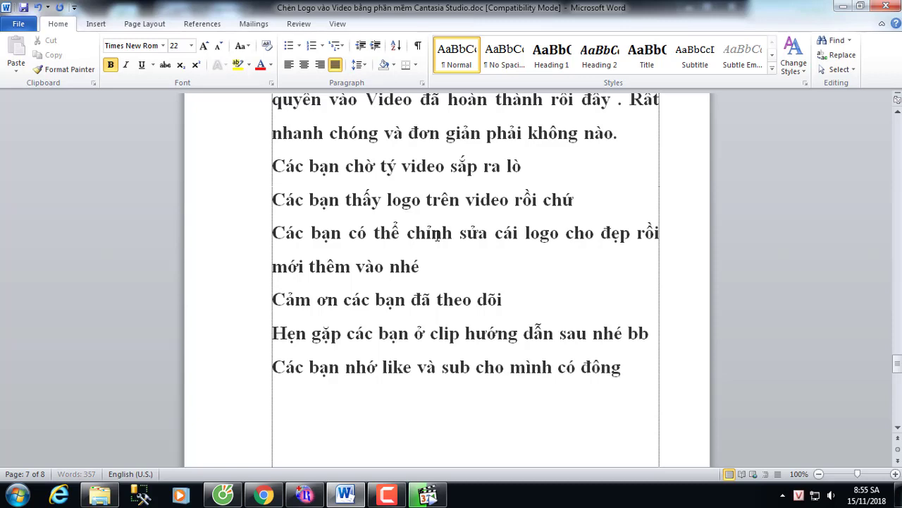
pyautogui.write('j luwcj lamf vid')
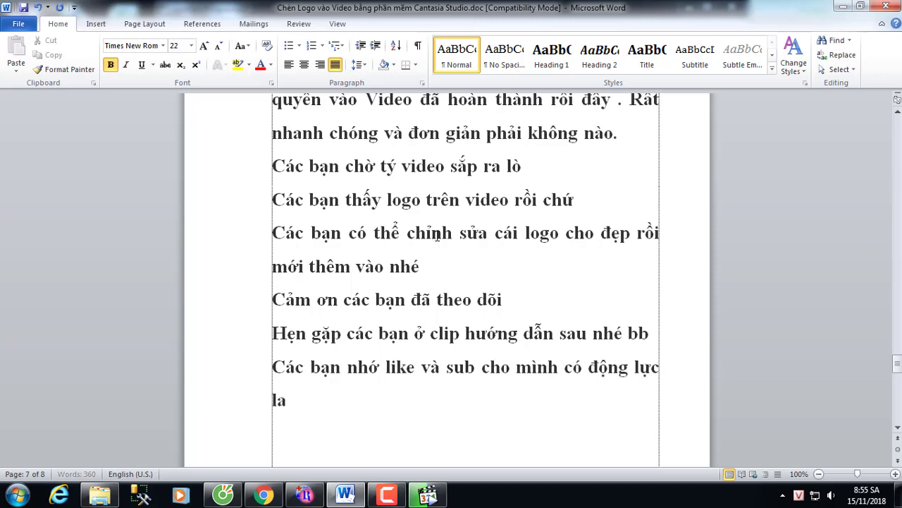
pyautogui.write('eo nhes')
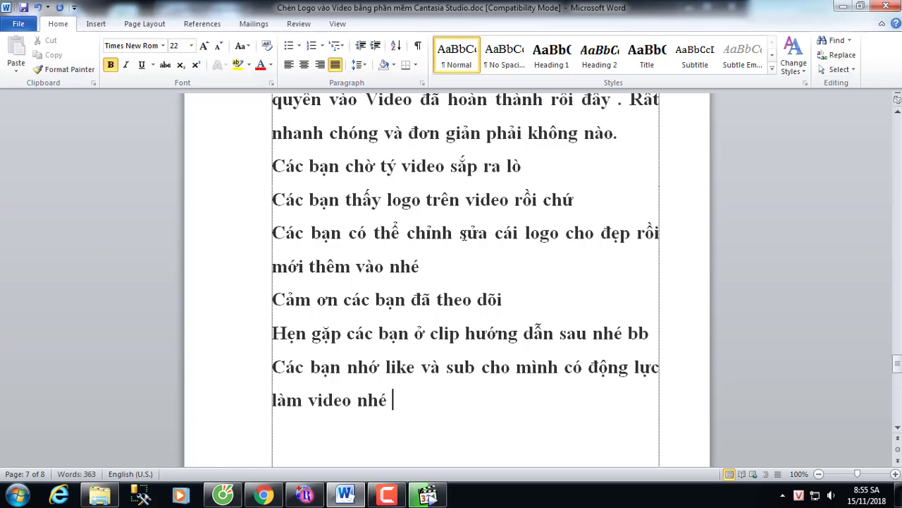
# Close the guide's text with a final line reading "Chào các bạn!!!"
pyautogui.write('ca')
pyautogui.press('BackSpace')
pyautogui.write('haof cacs b')
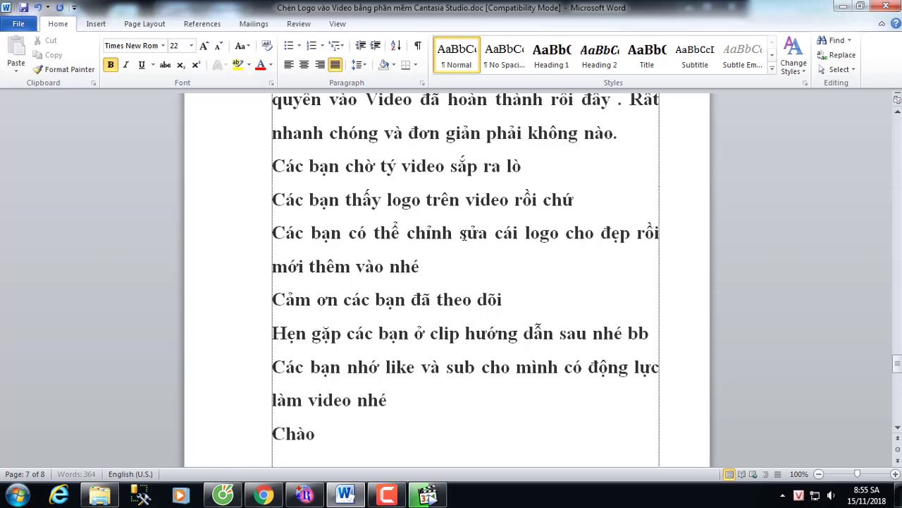
pyautogui.write('anj!!!')
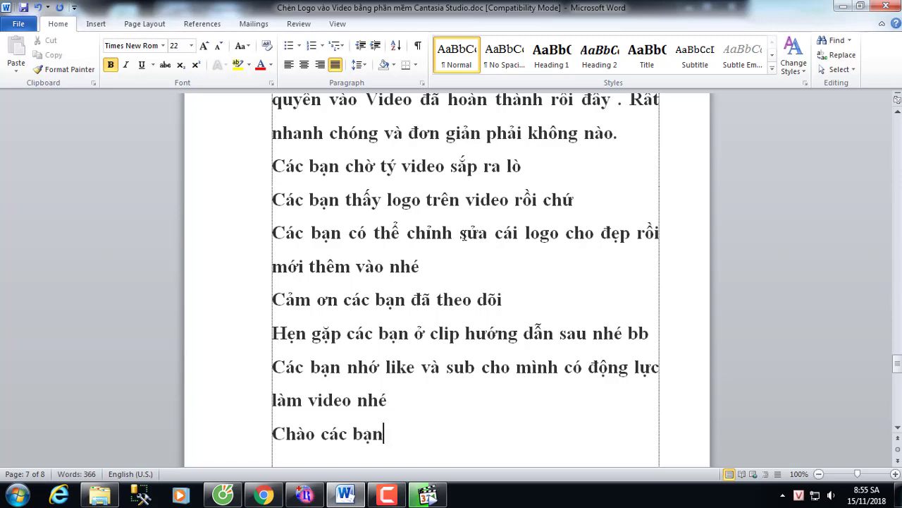